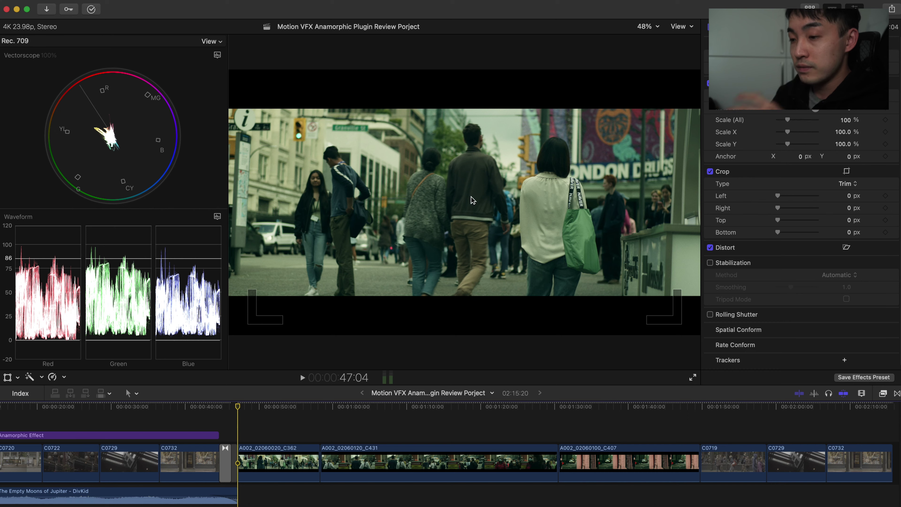
# Review the graded clips A002_02060020_C362, A002_02060120_C431 and A002_02060100_C407 in full-screen playback.
pyautogui.moveTo(260, 406); pyautogui.dragTo(240, 407)
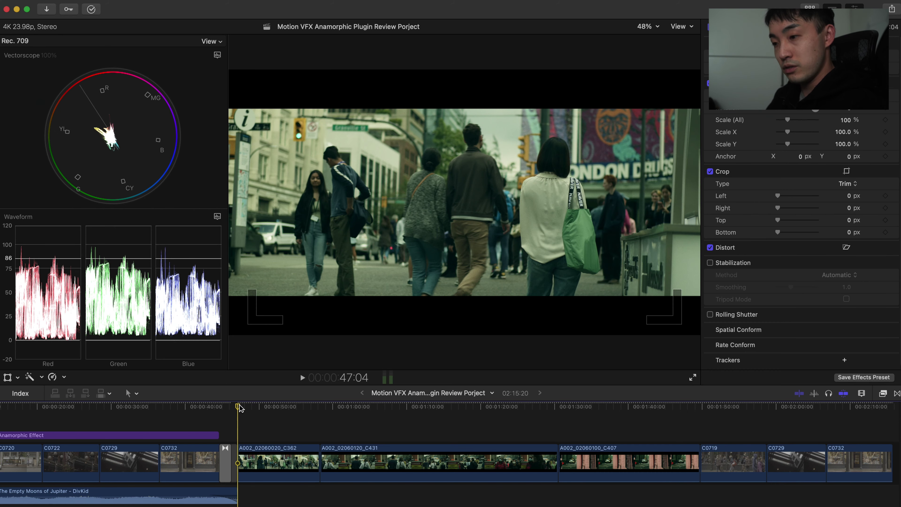
pyautogui.press('super+shift+f')
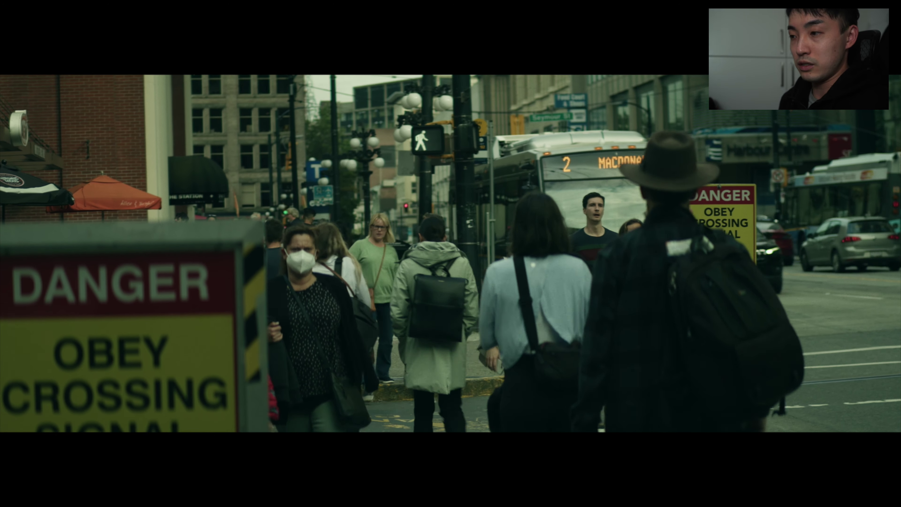
pyautogui.press('Escape')
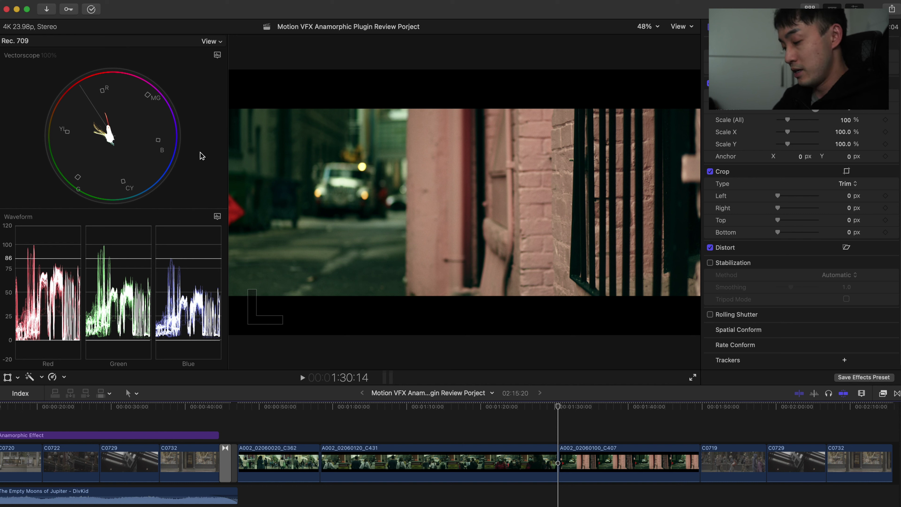
pyautogui.press('super+shift+f')
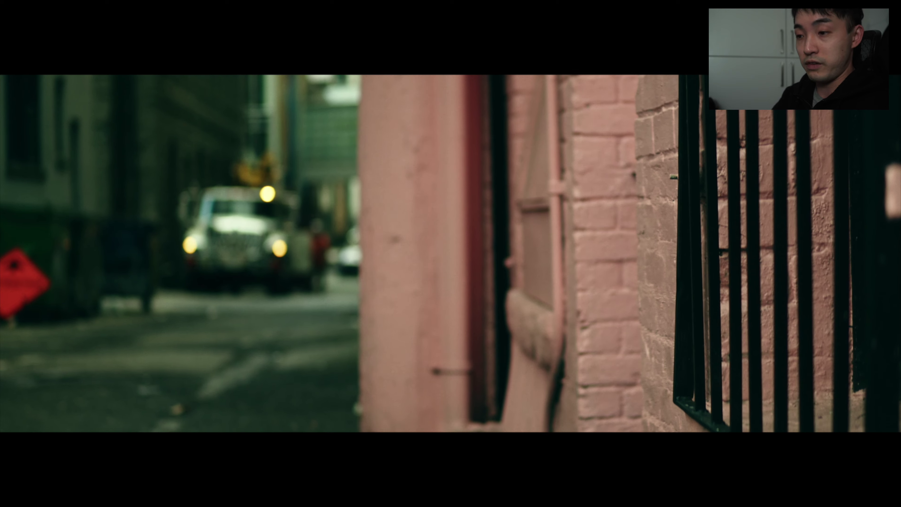
pyautogui.press('Escape')
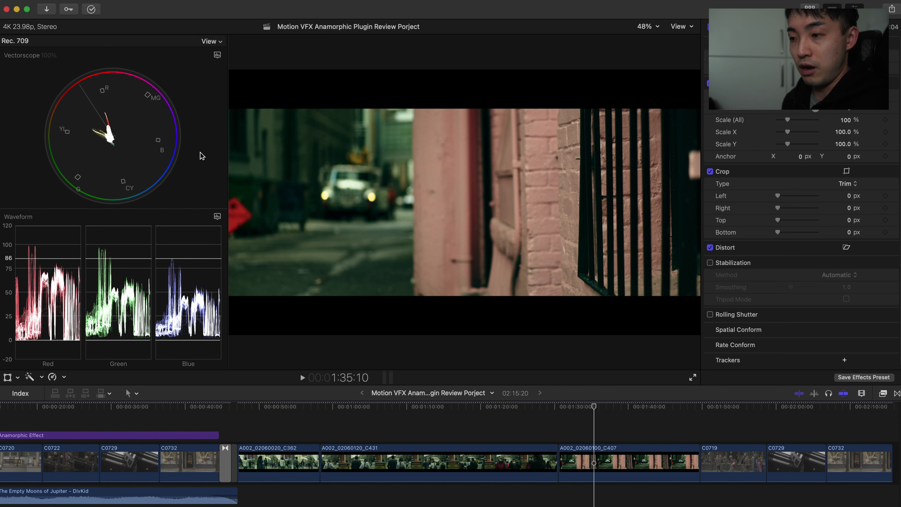
# Enable Color Wheels 1, Hue/Saturation Curves 1 and Color Wheels 2 on clip C0719, with the playhead inside the clip.
pyautogui.press('Down')
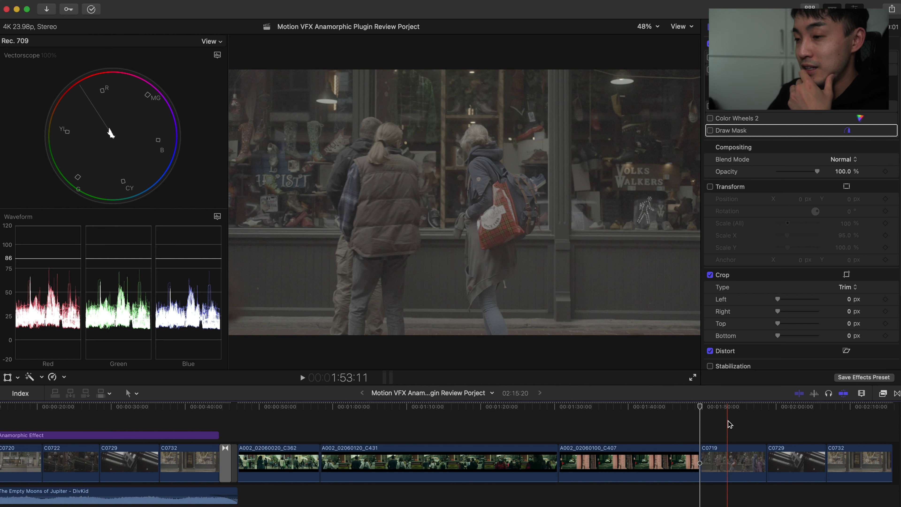
pyautogui.click(729, 425)
pyautogui.click(731, 461)
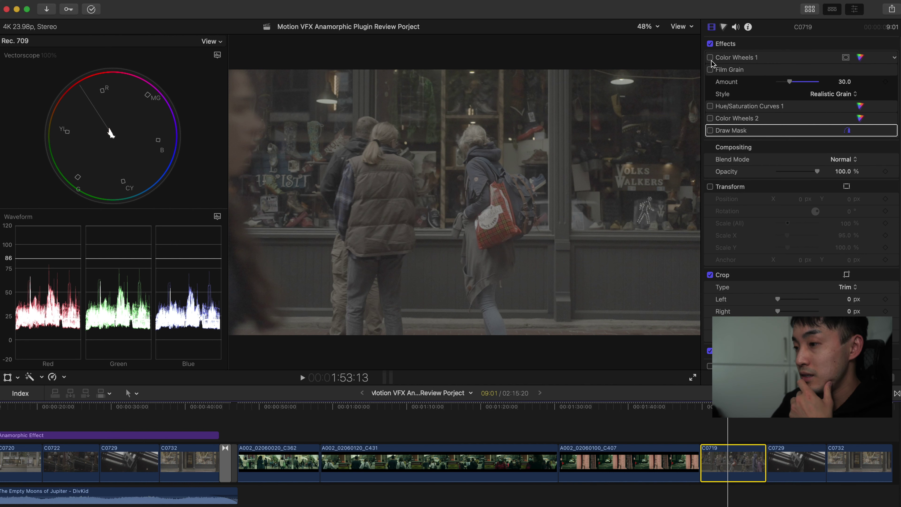
pyautogui.click(710, 58)
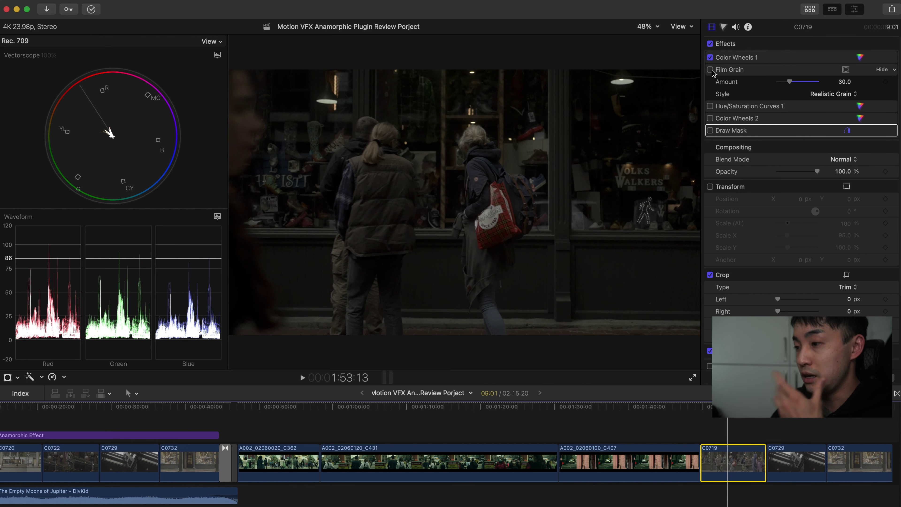
pyautogui.click(710, 106)
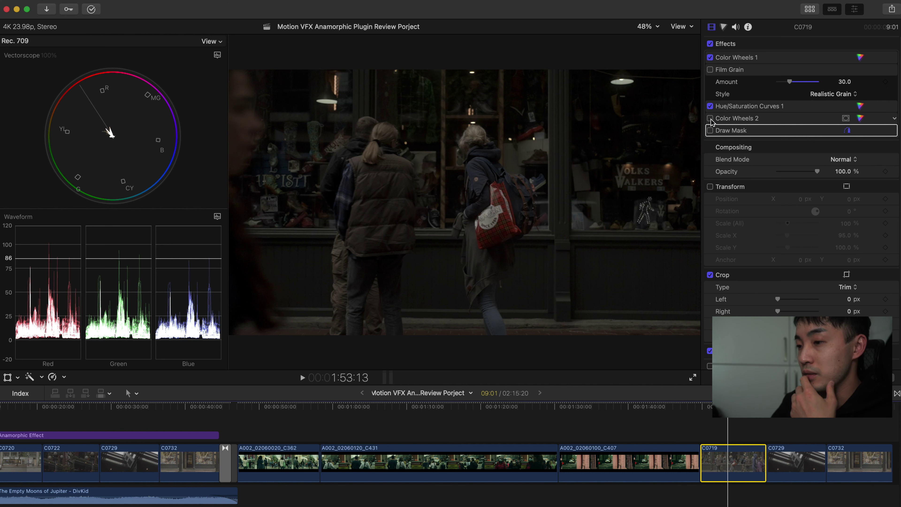
pyautogui.click(710, 119)
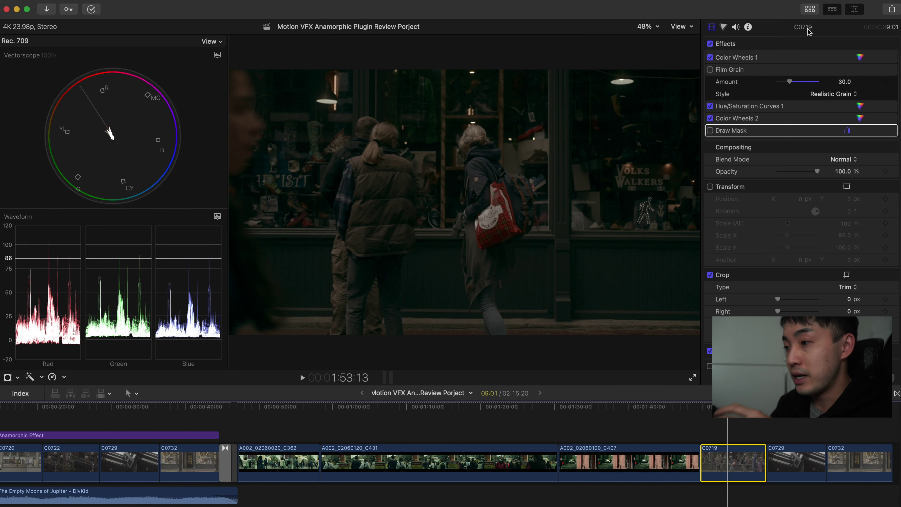
# Place the mMultiverse title Anamorphic Effect above clip C0719 and hide the browser again.
pyautogui.click(810, 10)
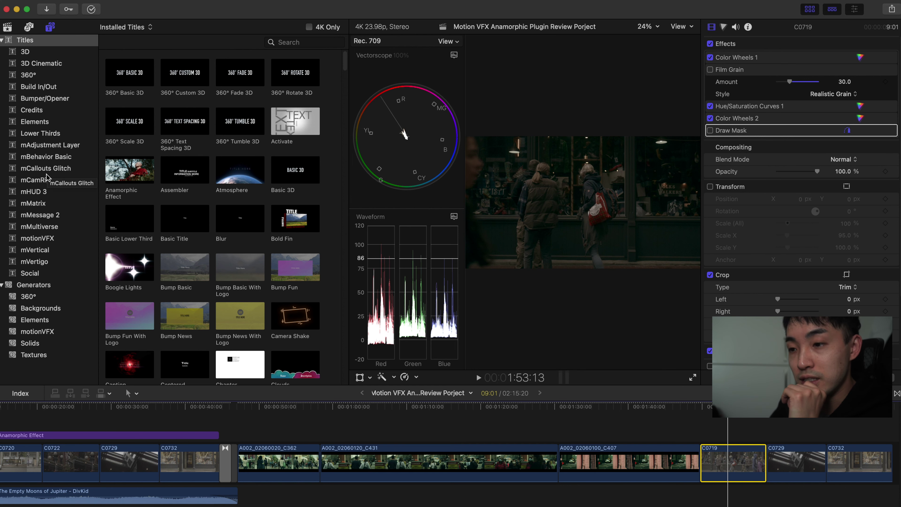
pyautogui.click(37, 230)
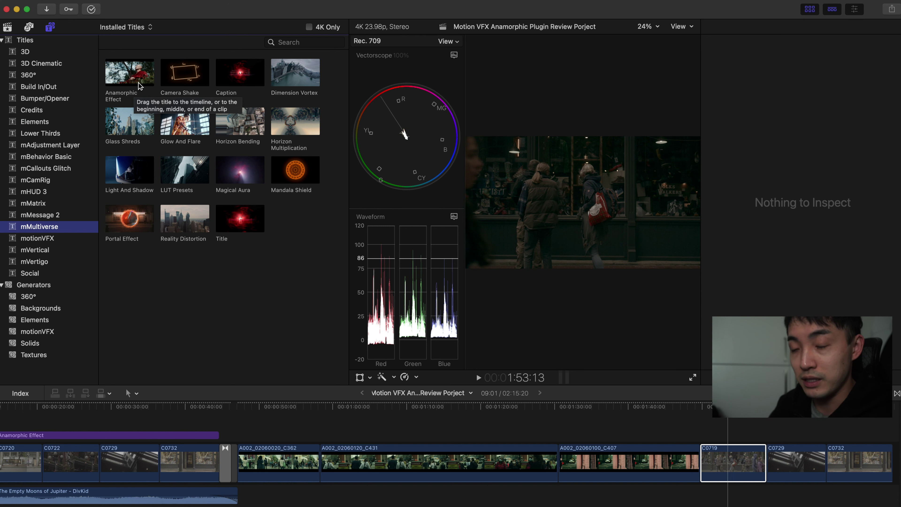
pyautogui.moveTo(133, 77); pyautogui.dragTo(764, 434)
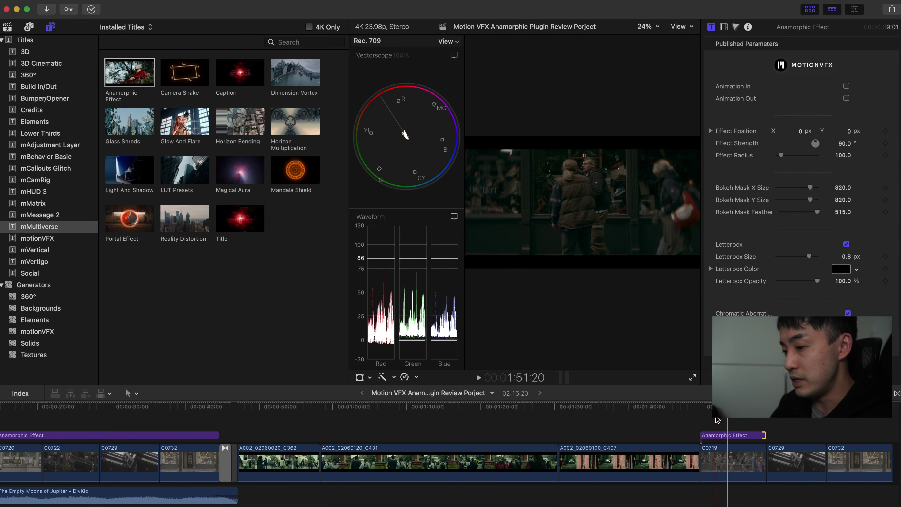
pyautogui.press('Up')
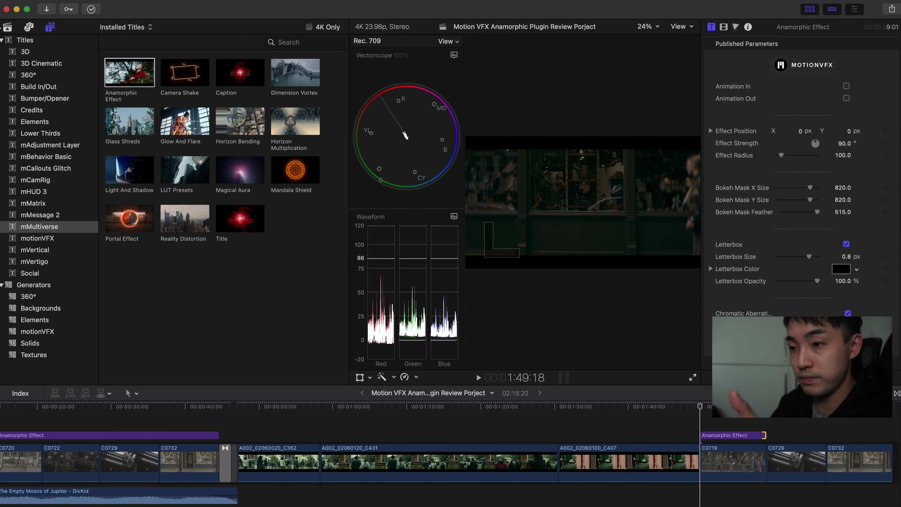
pyautogui.click(803, 13)
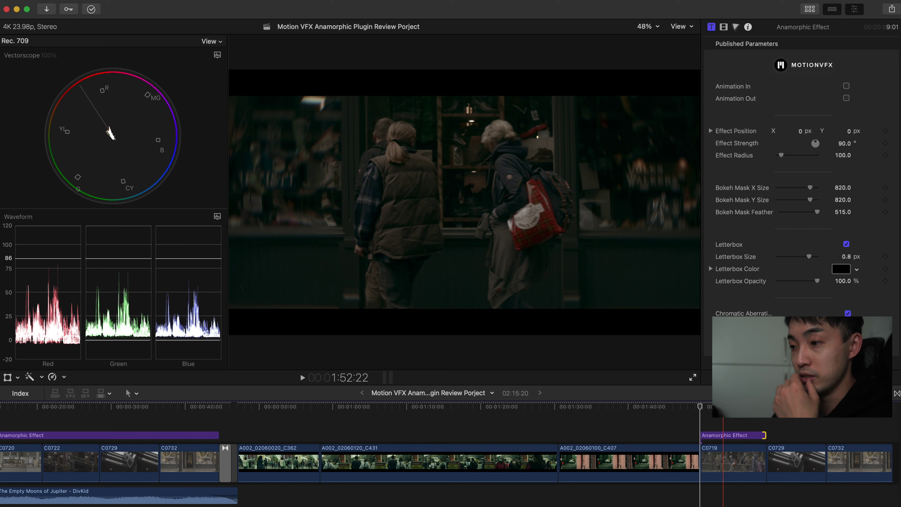
# Select the Anamorphic Effect title above C0719 and set its Effect Strength to 70°.
pyautogui.click(722, 408)
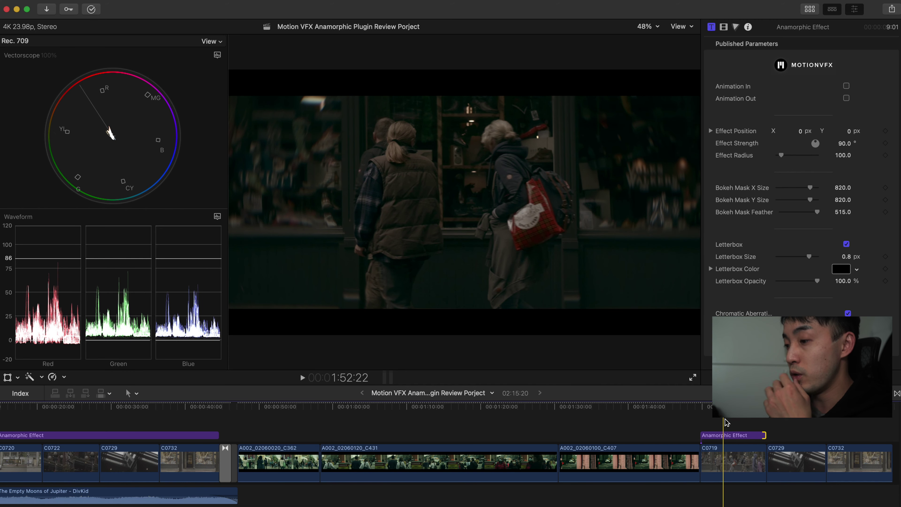
pyautogui.click(724, 436)
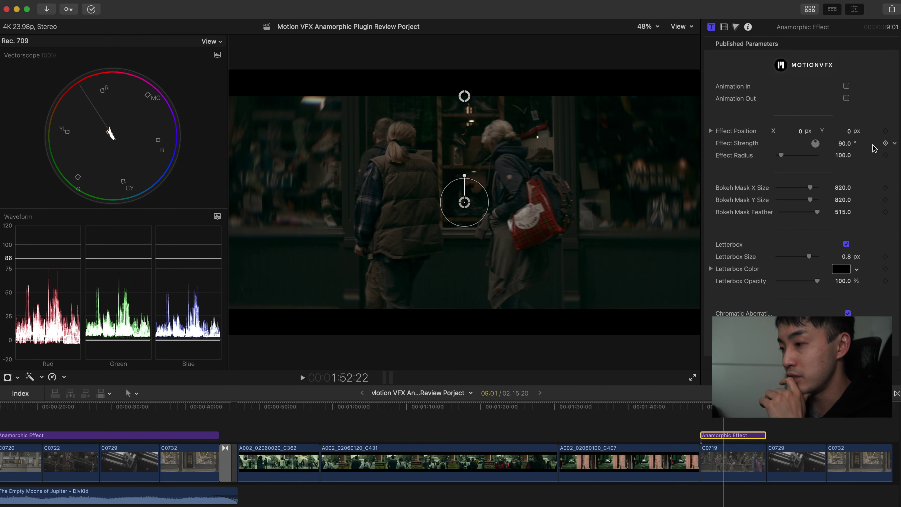
pyautogui.click(869, 88)
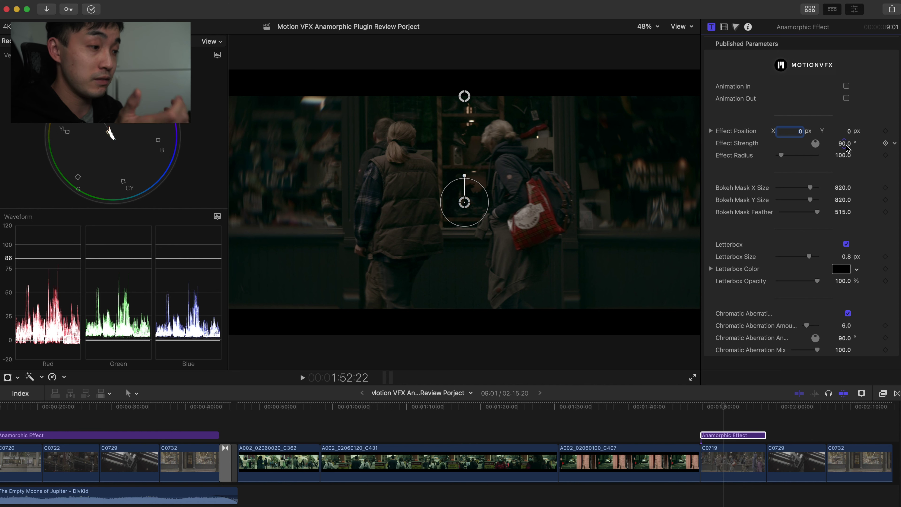
pyautogui.click(846, 145)
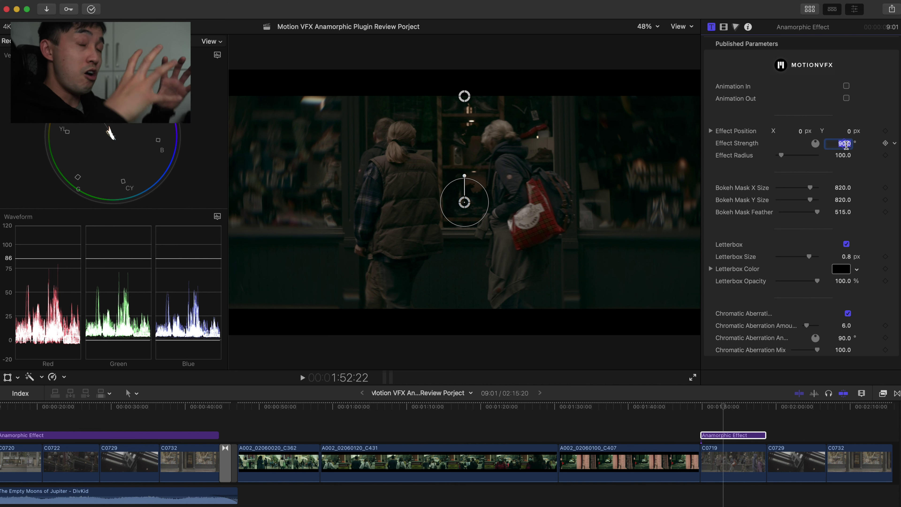
pyautogui.write('70')
pyautogui.press('Return')
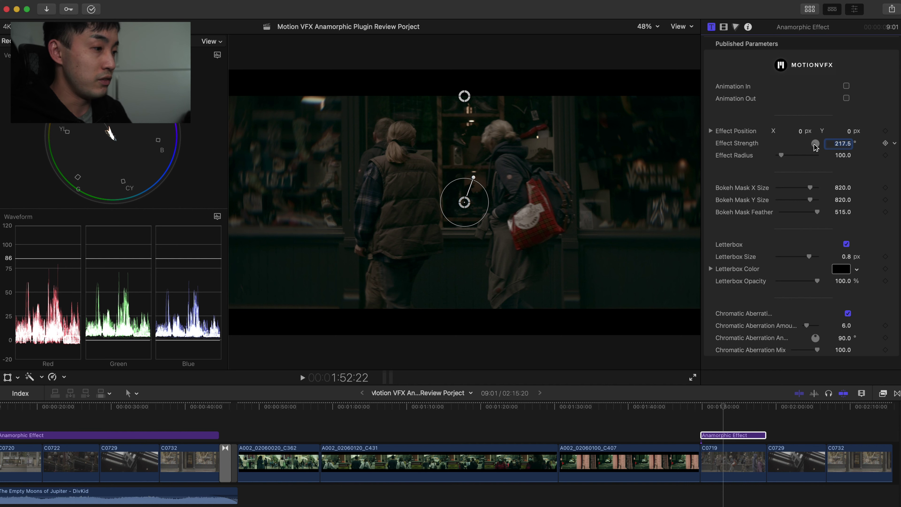
# Try other Effect Strength angles on the Anamorphic Effect title and restore the value to 70°.
pyautogui.moveTo(815, 148); pyautogui.dragTo(764, 97)
pyautogui.moveTo(754, 101); pyautogui.dragTo(758, 119)
pyautogui.click(846, 143)
pyautogui.write('70')
pyautogui.press('Return')
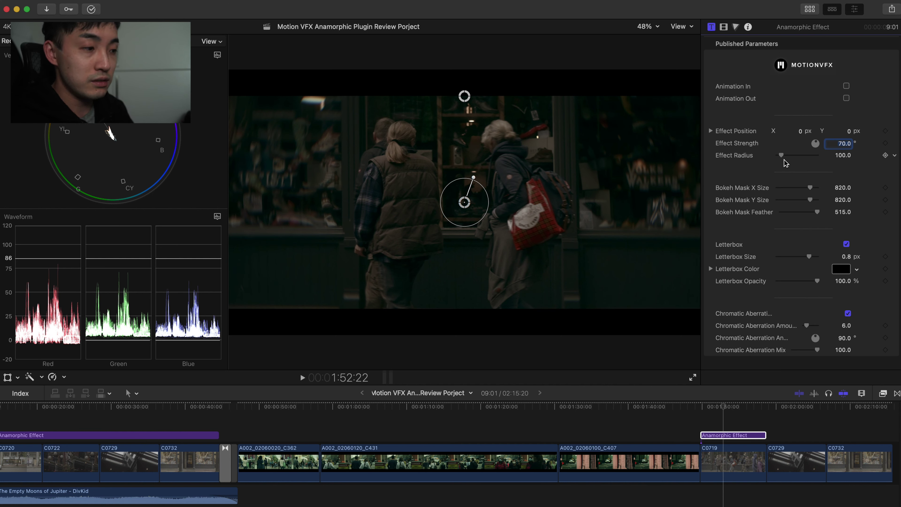
# Try Effect Radius values of 80 and 123 on the Anamorphic Effect title and undo the changes.
pyautogui.moveTo(783, 158)
pyautogui.mouseDown()
pyautogui.moveTo(792, 159)
pyautogui.moveTo(781, 158)
pyautogui.mouseUp()
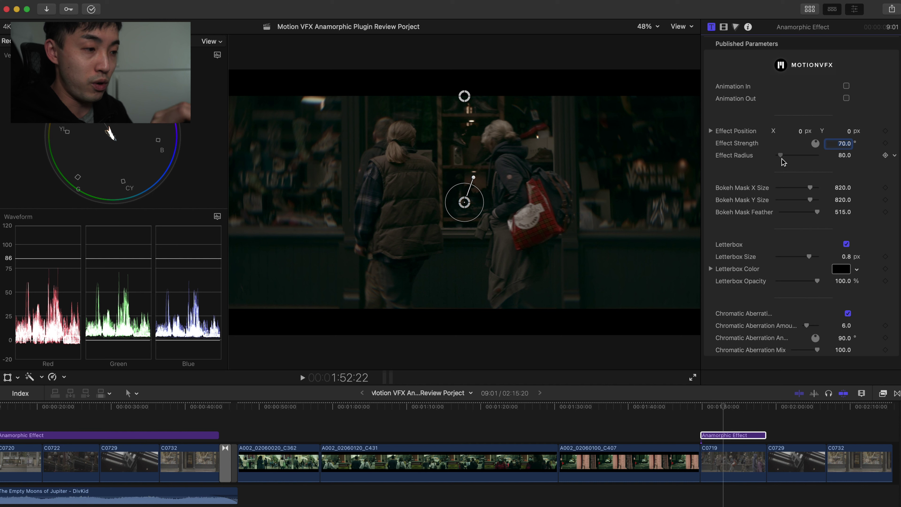
pyautogui.moveTo(782, 159); pyautogui.dragTo(782, 158)
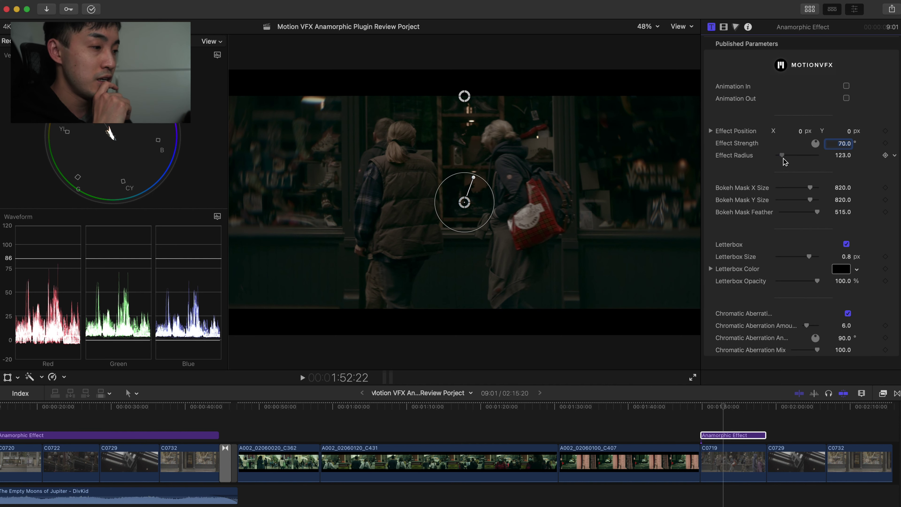
pyautogui.press('super+z')
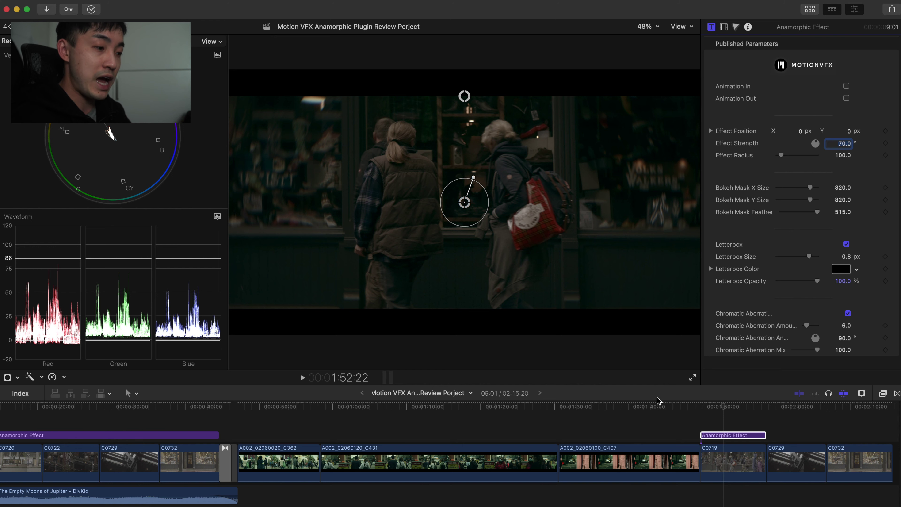
# Compare the letterbox bars across the cut before C0719 and set the Anamorphic Effect's Letterbox Size to 0.7 px, keeping Letterbox enabled.
pyautogui.click(699, 406)
pyautogui.press('Left')
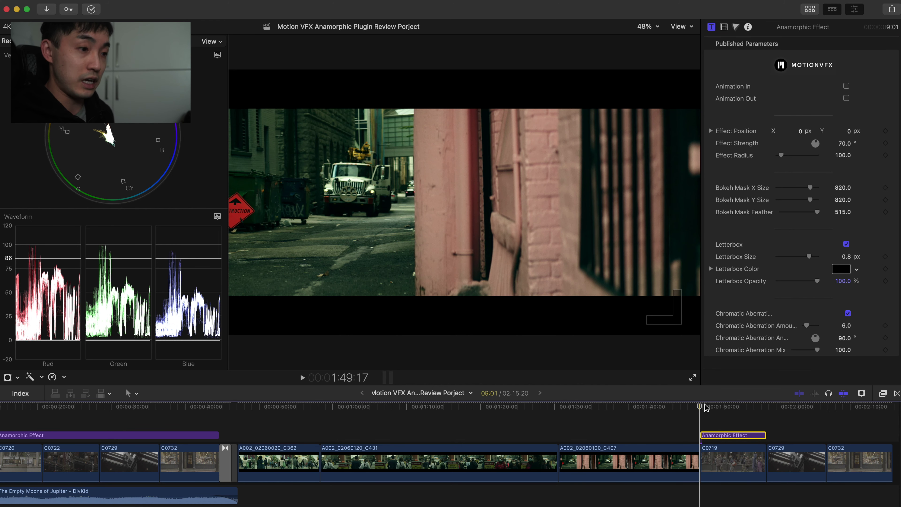
pyautogui.press('Right')
pyautogui.press('Left')
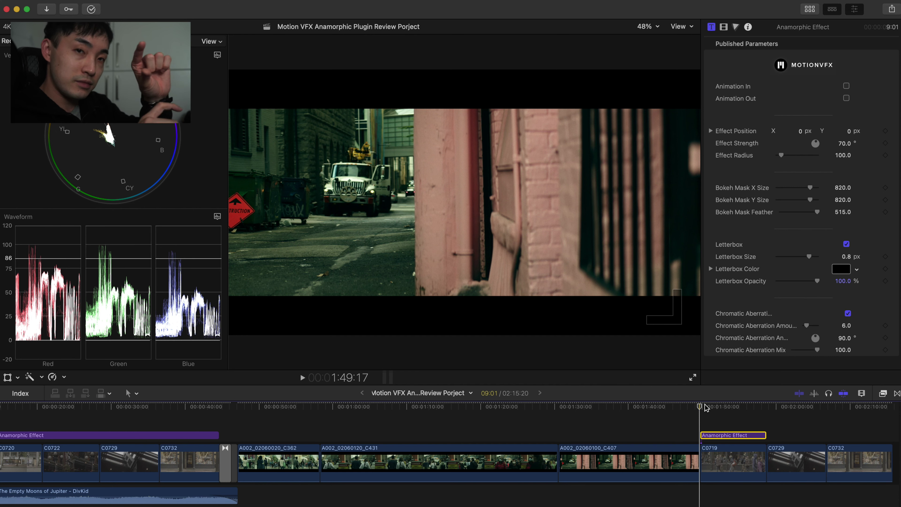
pyautogui.press('Right')
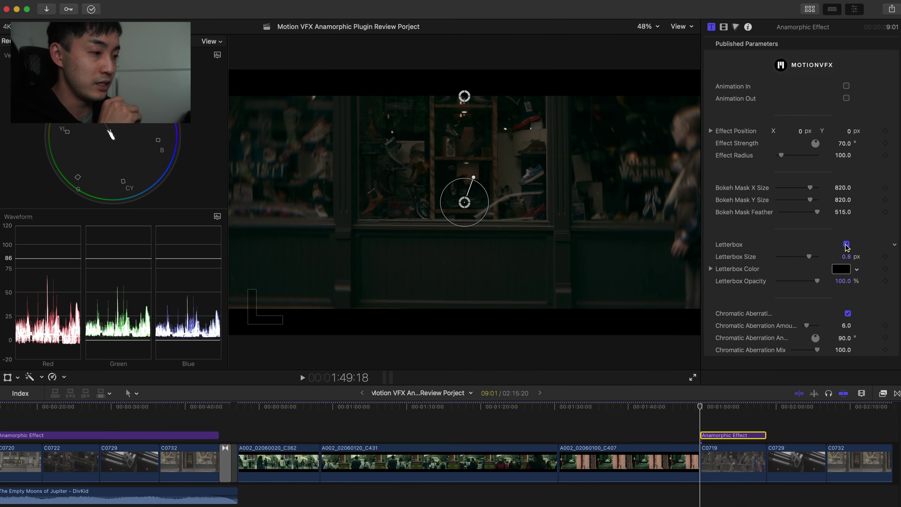
pyautogui.click(595, 220)
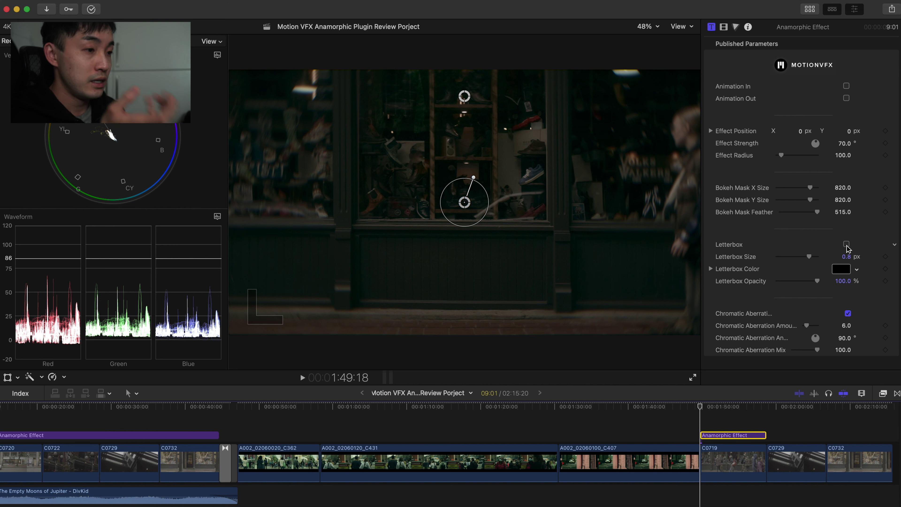
pyautogui.click(846, 245)
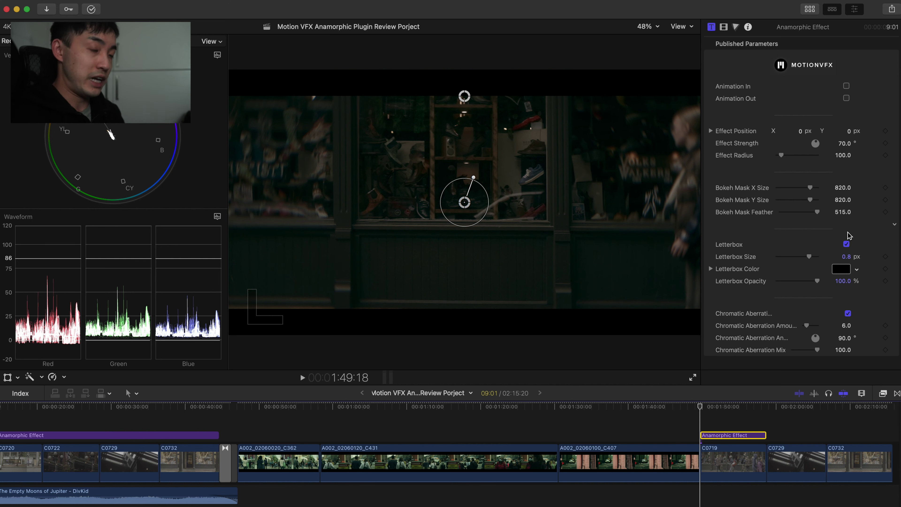
pyautogui.click(849, 256)
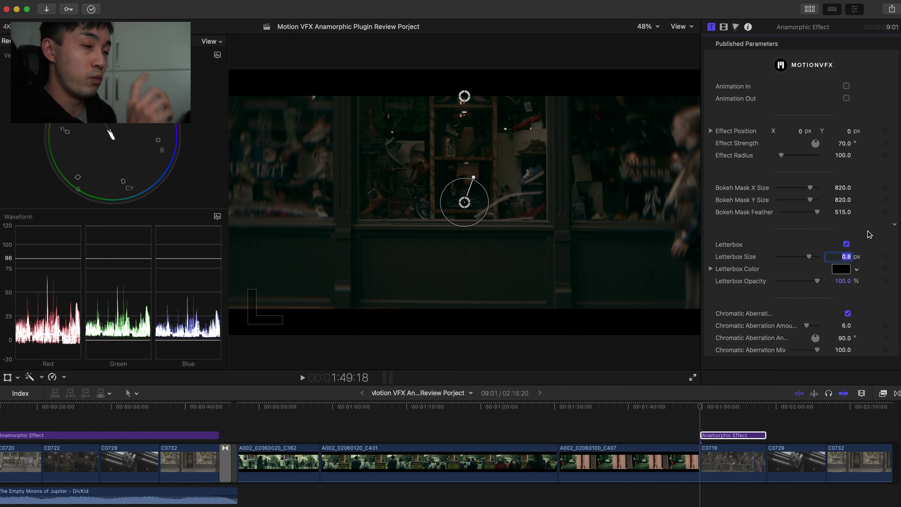
pyautogui.press('BackSpace')
pyautogui.write('.7')
pyautogui.press('Return')
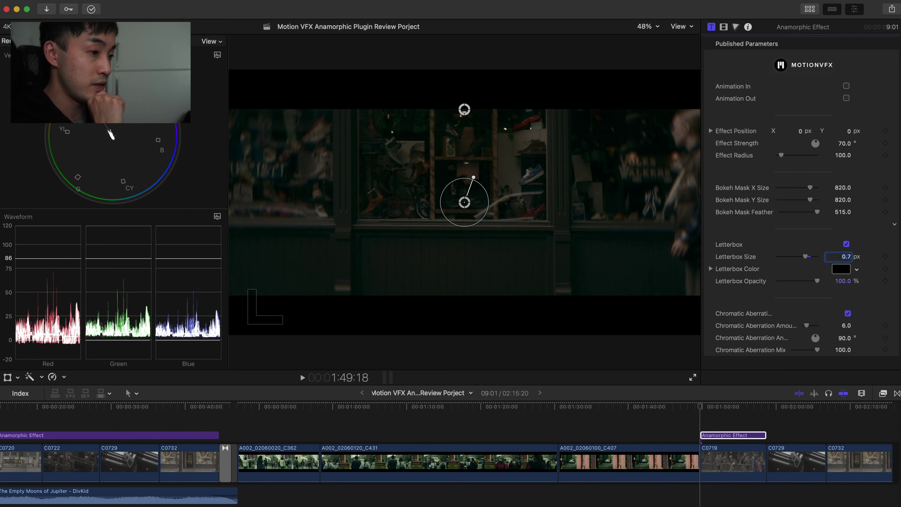
# Step back and forth across the cut between A002_02060100_C407 and C0719 to check how the letterbox bars line up.
pyautogui.click(705, 416)
pyautogui.press('Left')
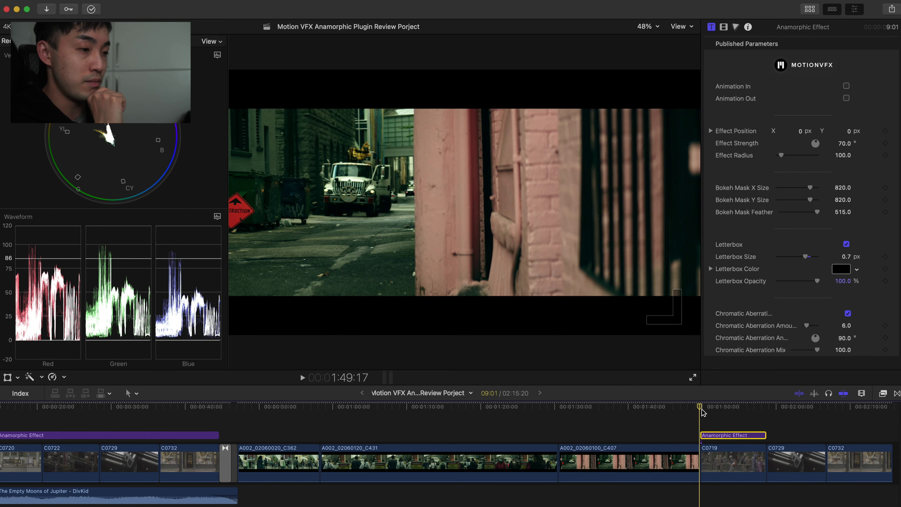
pyautogui.press('Right')
pyautogui.press('Left')
pyautogui.press('Right')
pyautogui.press('Left')
pyautogui.press('Right')
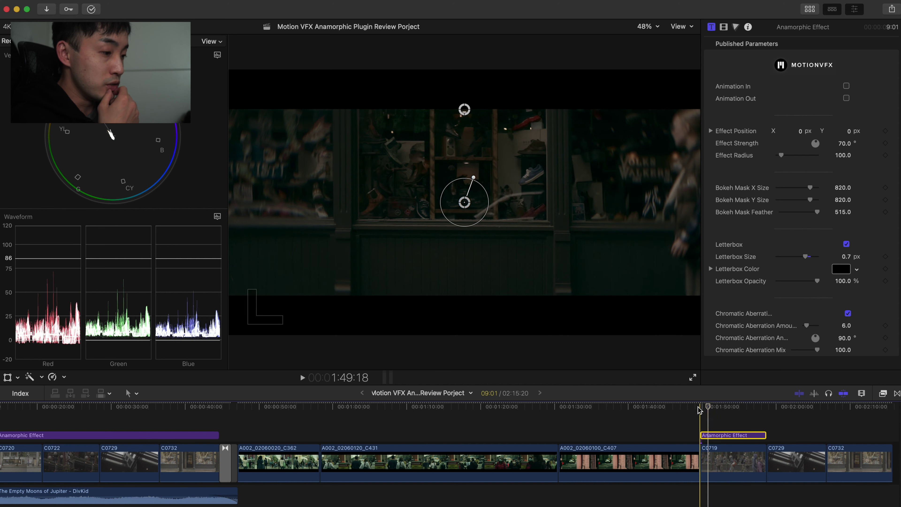
# Disable the Anamorphic Effect title above C0719 with the playhead at 1:53:06 to view the shot without it.
pyautogui.moveTo(701, 419); pyautogui.dragTo(726, 411)
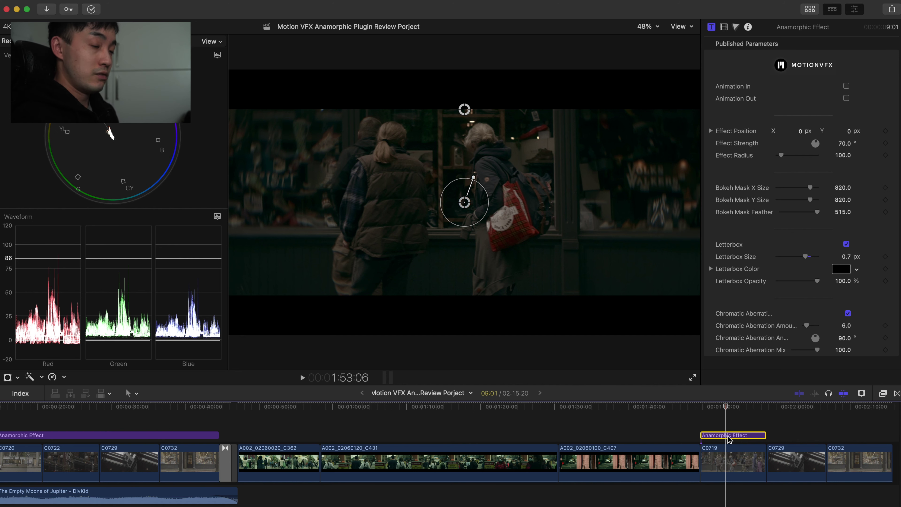
pyautogui.press('v')
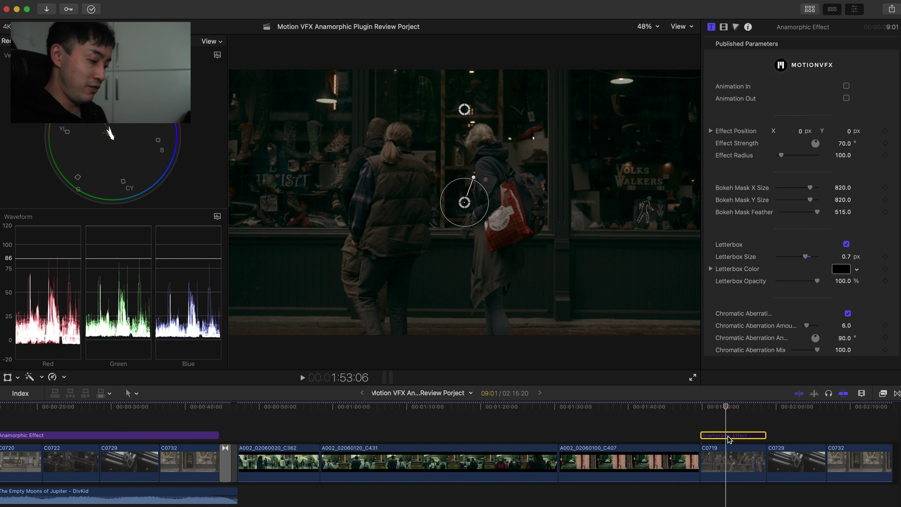
# Compare the shot with and without the Anamorphic Effect title above C0719, leaving the title enabled.
pyautogui.press('v')
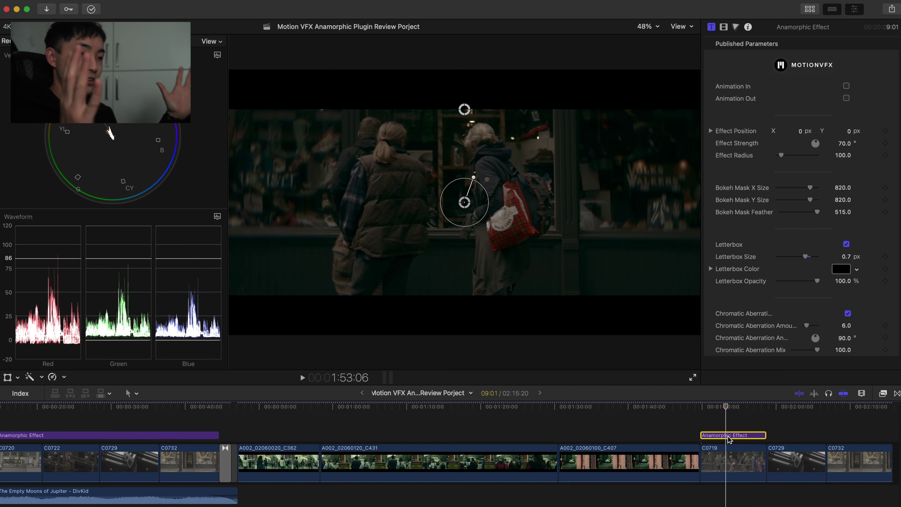
pyautogui.press('v')
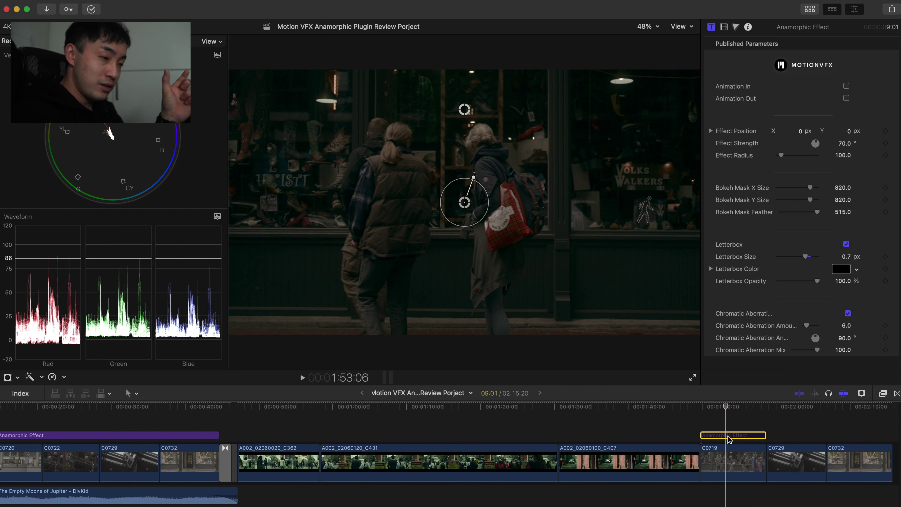
pyautogui.press('v')
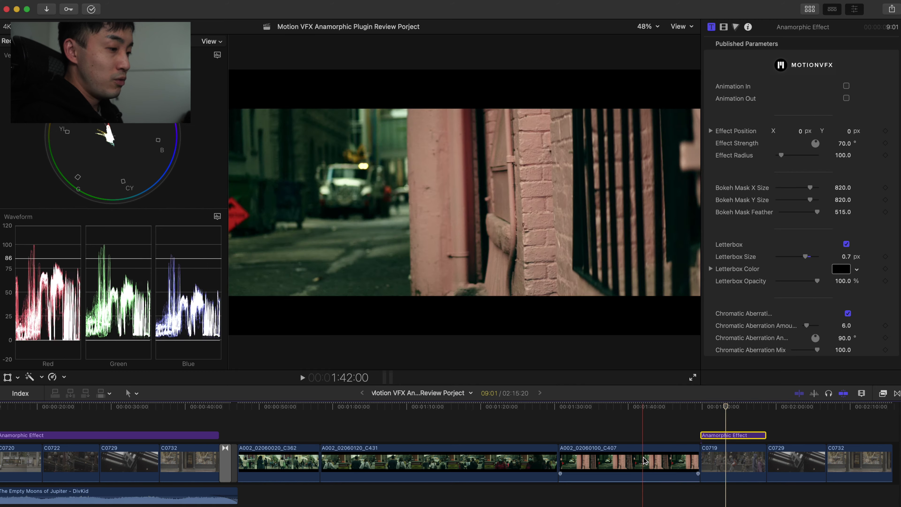
# Check the Color Wheels 2 grade on clip C0719 and enable its Transform adjustment.
pyautogui.click(733, 469)
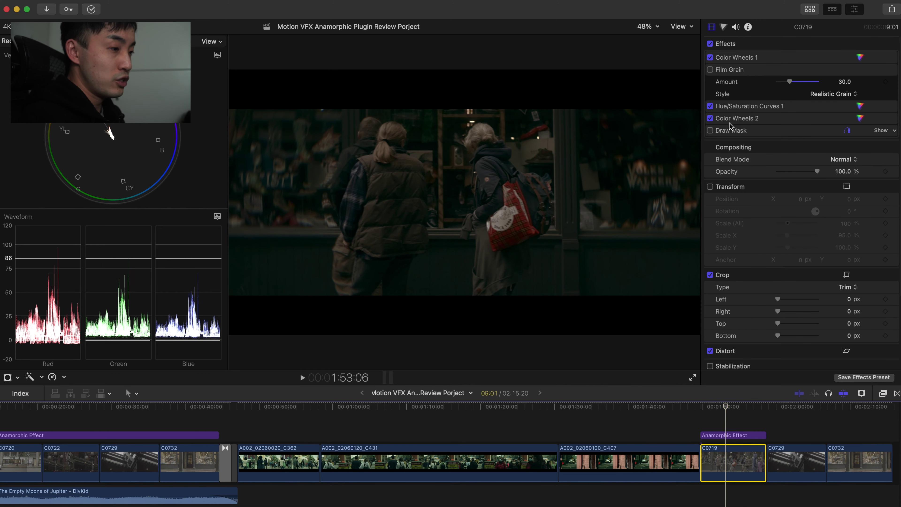
pyautogui.click(722, 28)
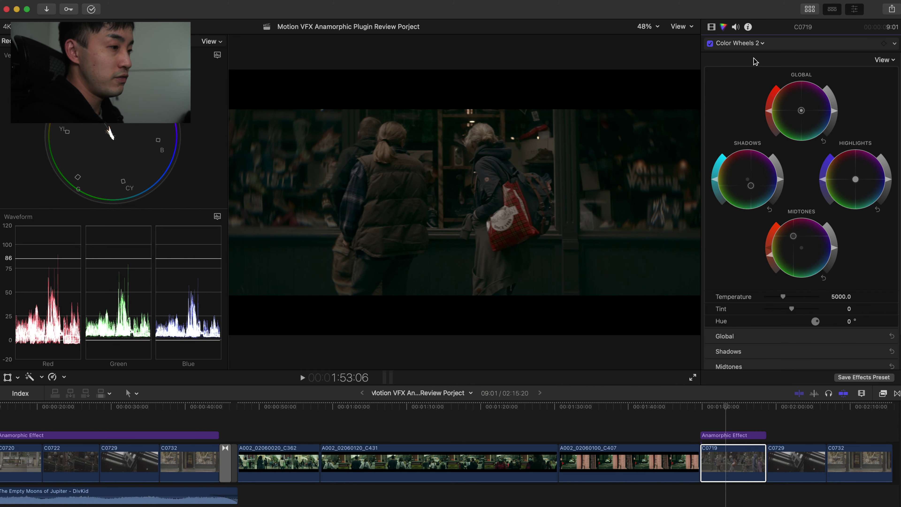
pyautogui.click(711, 27)
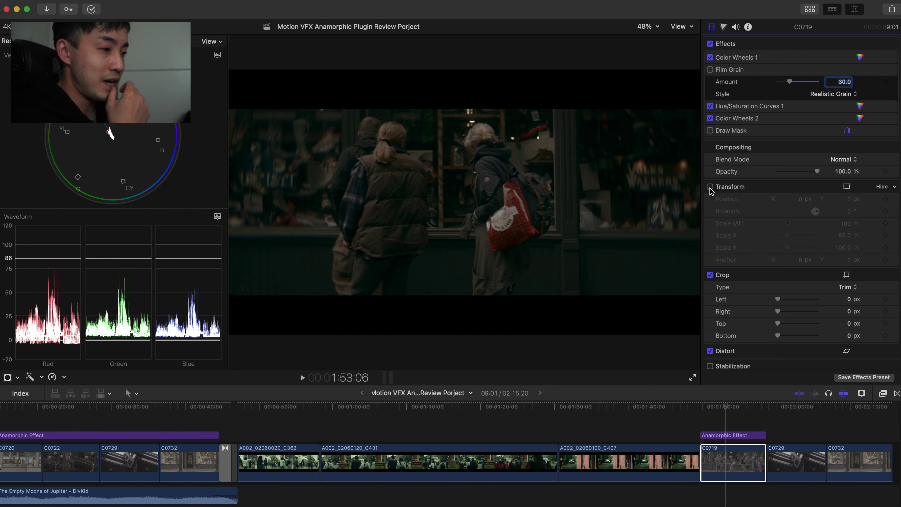
pyautogui.click(711, 188)
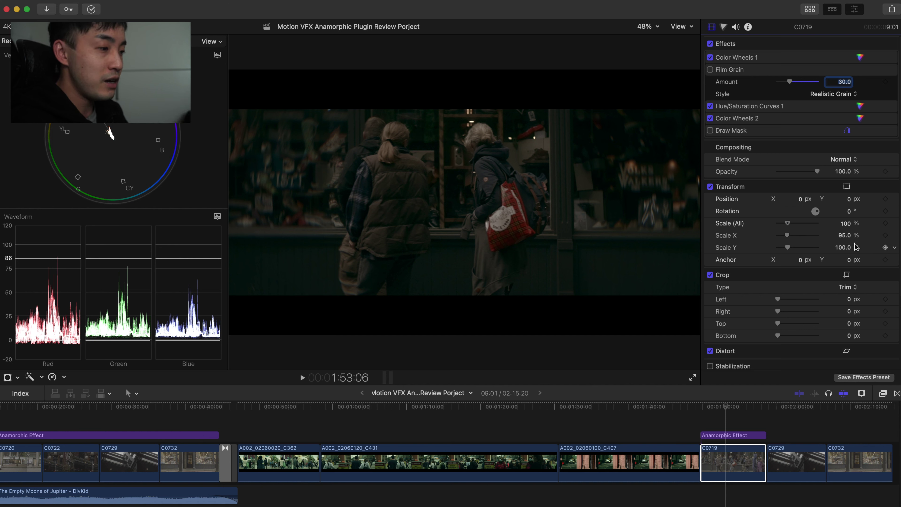
# Try a Scale X of 100% on C0719 and return it to 95%.
pyautogui.click(842, 236)
pyautogui.write('10')
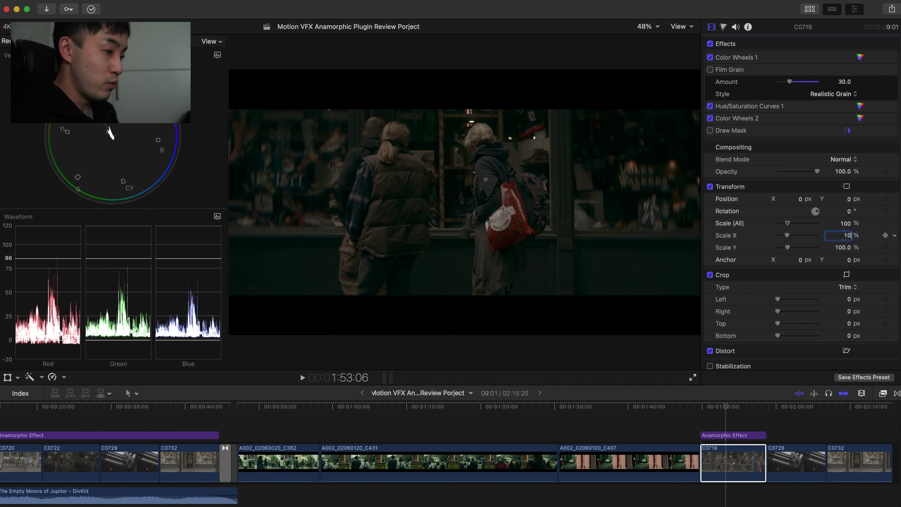
pyautogui.write('0')
pyautogui.press('Return')
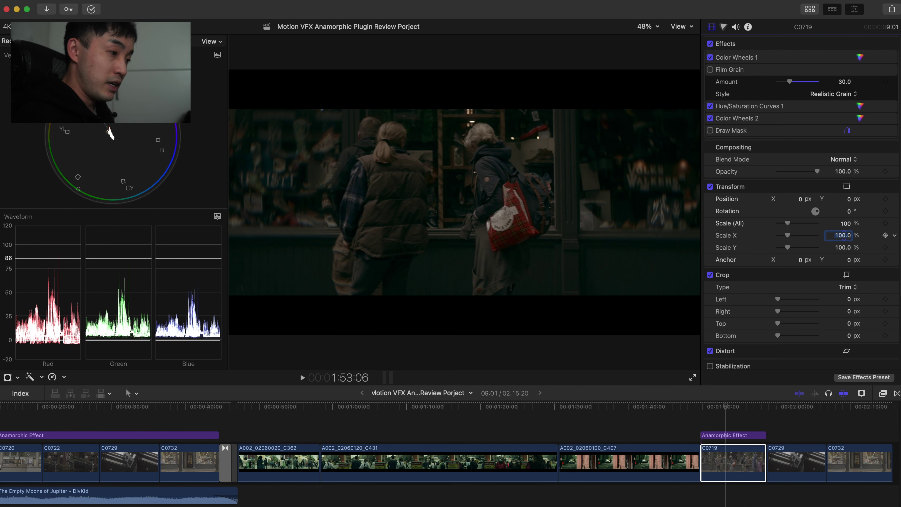
pyautogui.write('95')
pyautogui.press('Return')
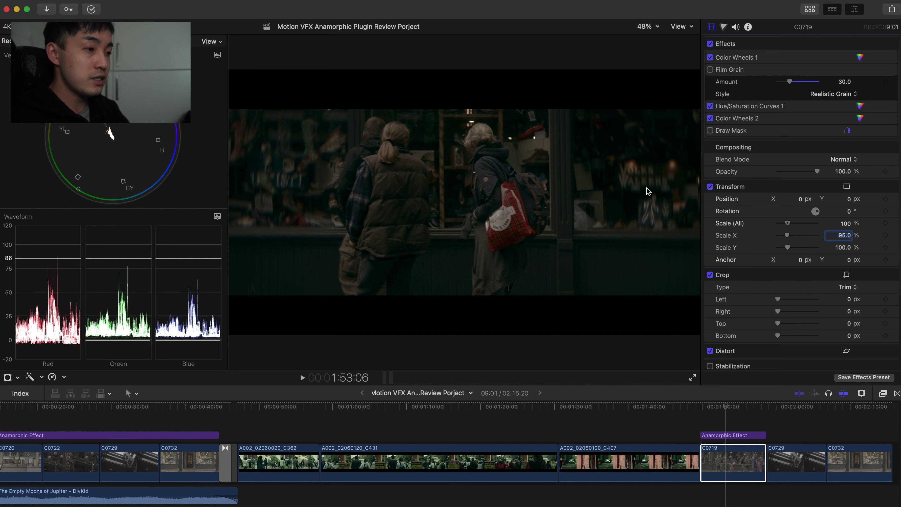
# Compare C0719 at 1:53:16 with its Anamorphic Effect title disabled and re-enabled.
pyautogui.click(702, 407)
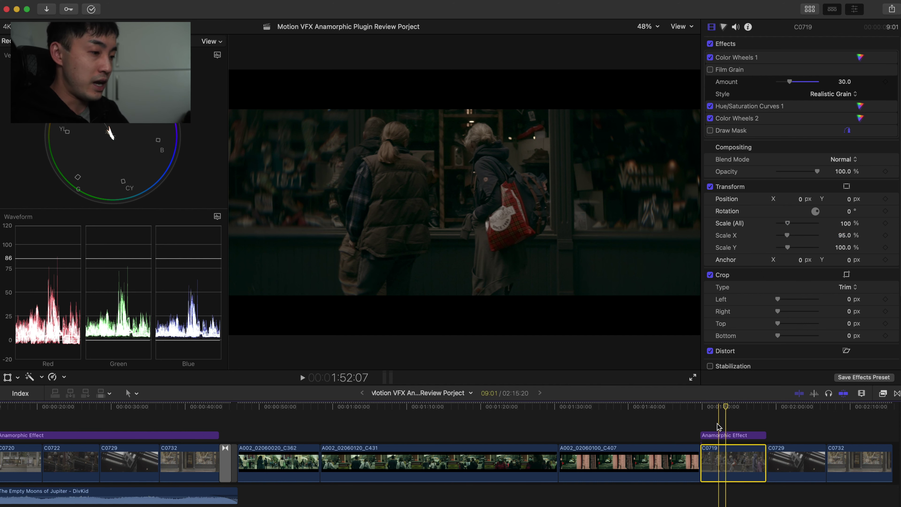
pyautogui.click(729, 413)
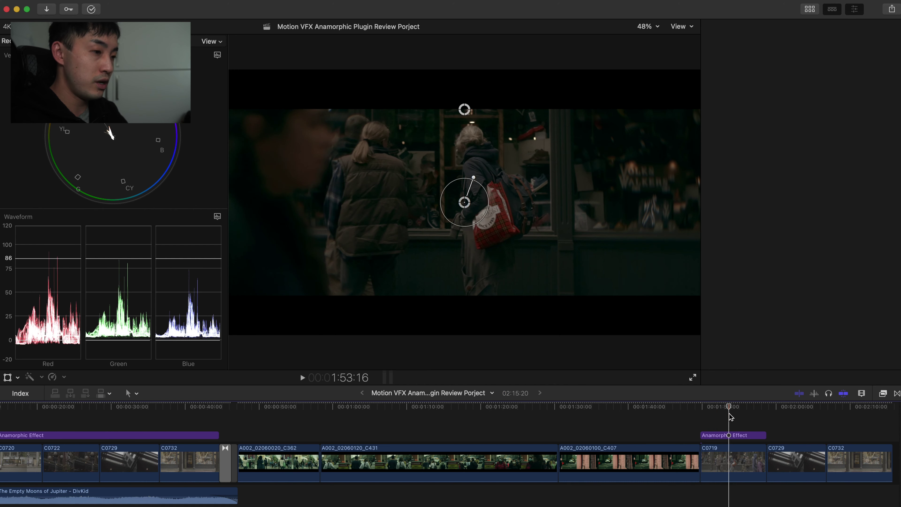
pyautogui.click(732, 436)
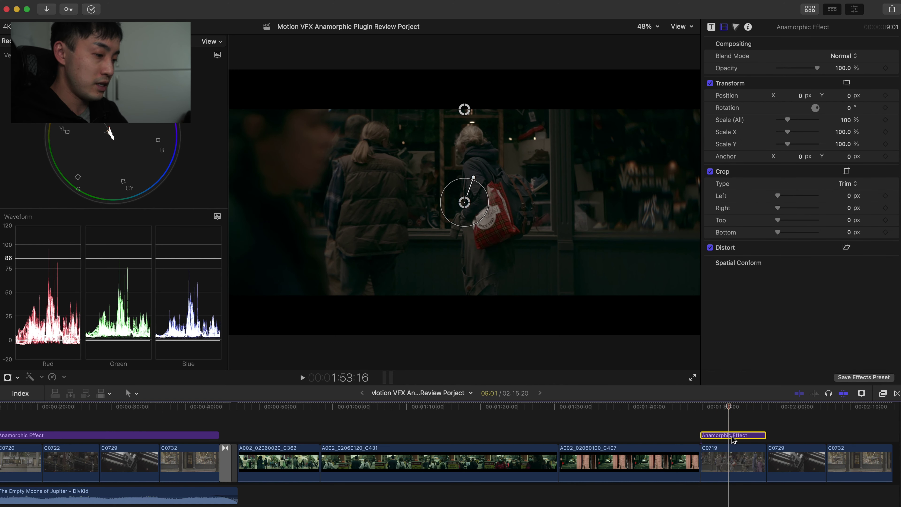
pyautogui.press('v')
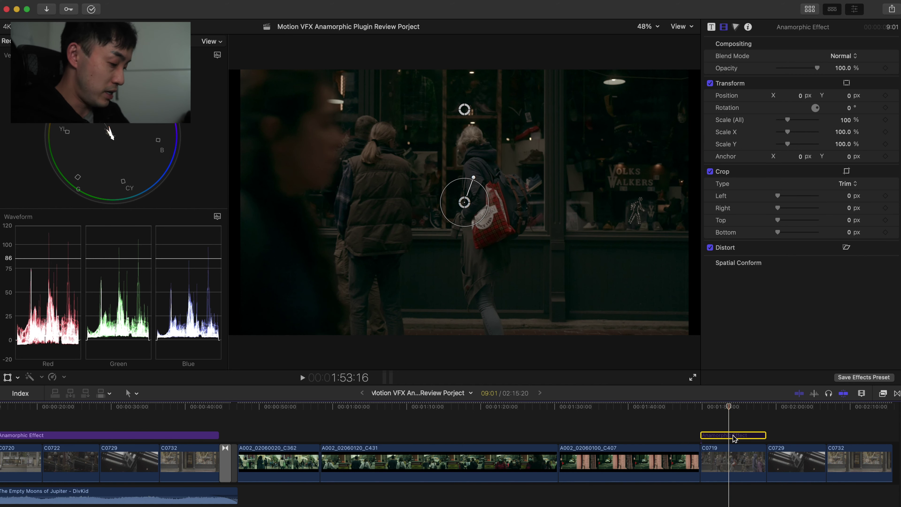
pyautogui.press('v')
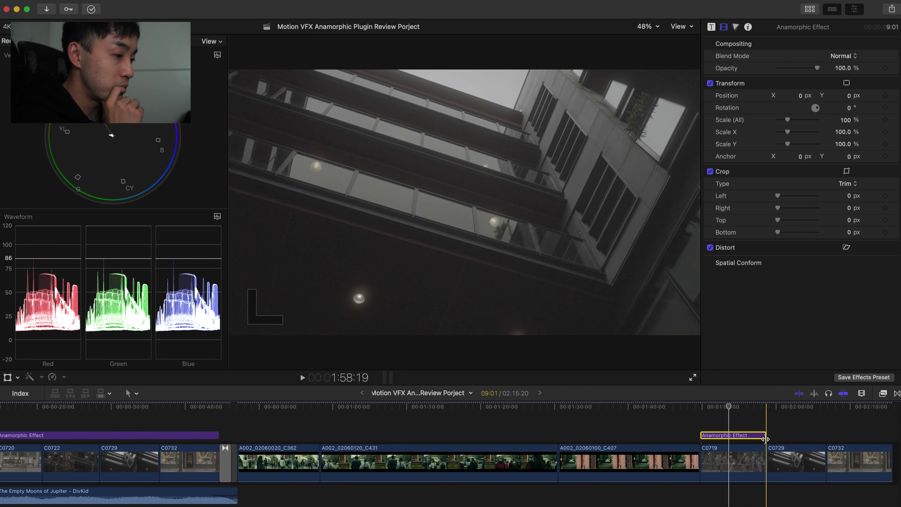
# Enable Color Wheels 1, Hue/Saturation Curves 1, Color Wheels 2 and Transform on the C0729 clip following C0719.
pyautogui.click(778, 408)
pyautogui.click(779, 445)
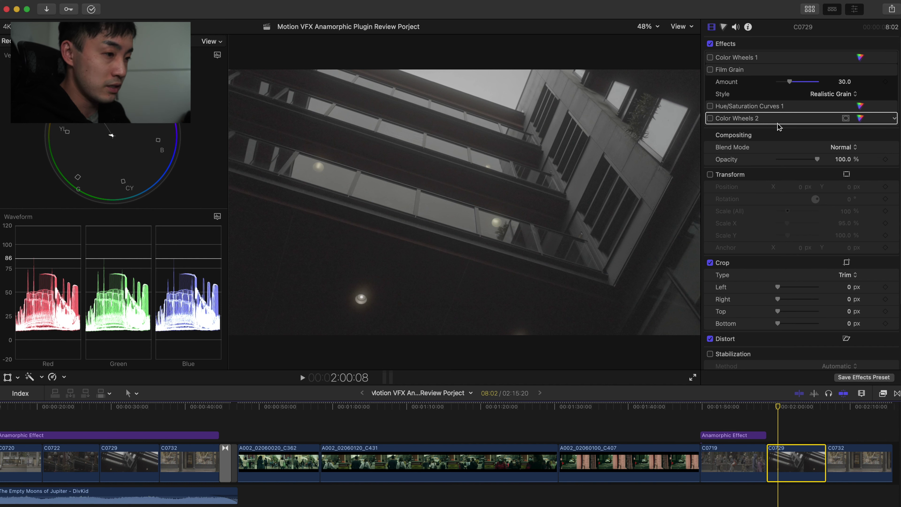
pyautogui.click(710, 58)
pyautogui.click(710, 106)
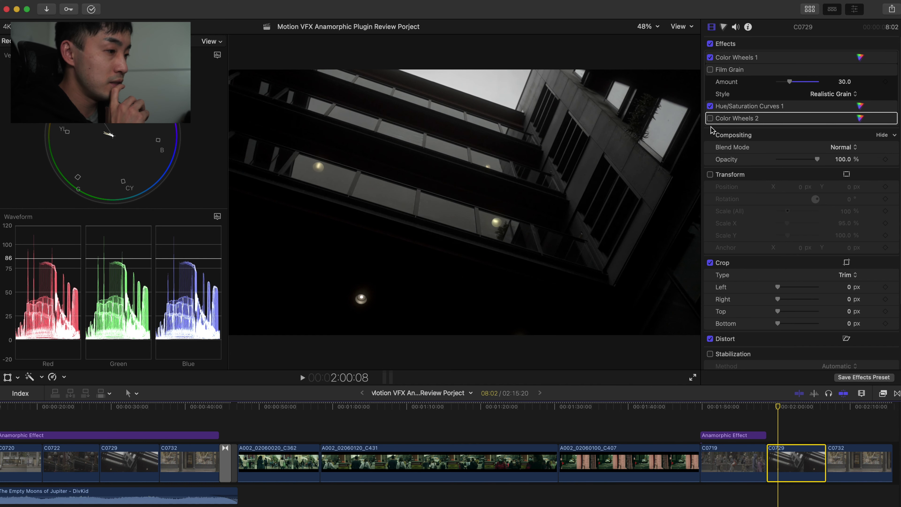
pyautogui.click(709, 119)
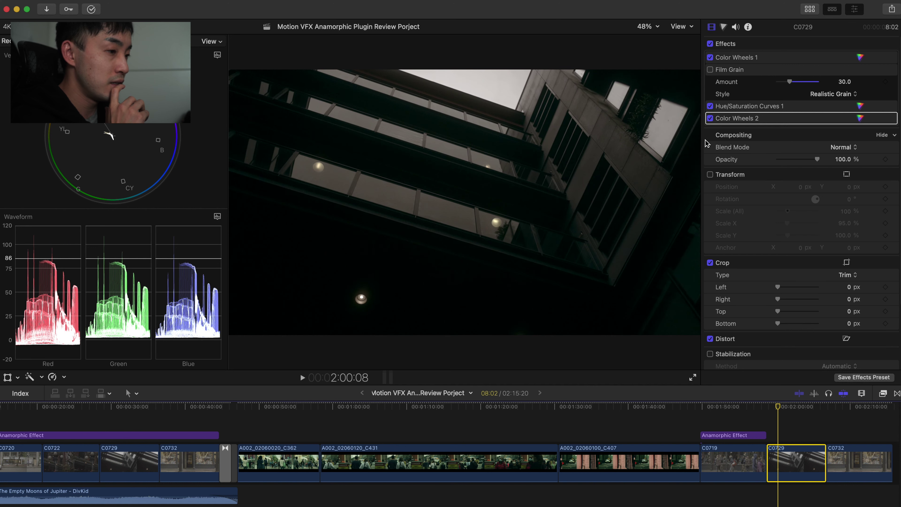
pyautogui.click(710, 175)
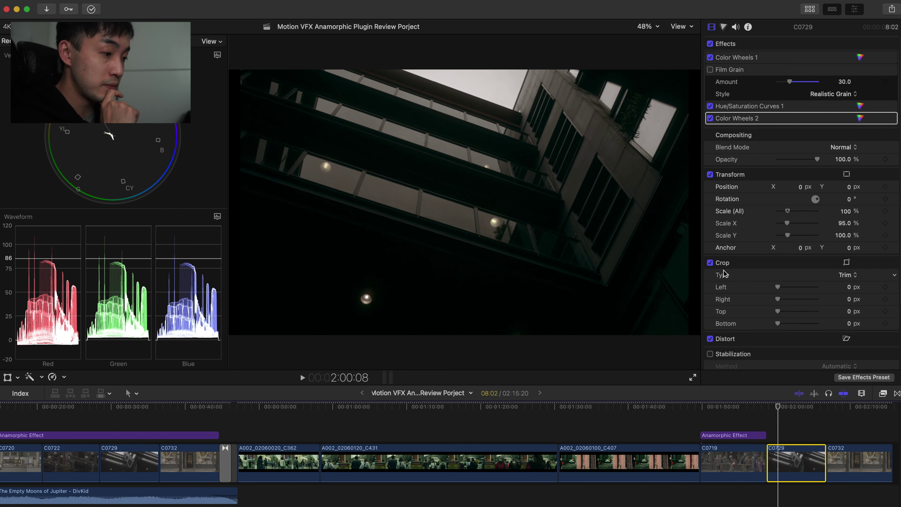
# Add an Anamorphic Effect title above C0729 from the clip's start at 1:58:19 and extend it to the clip's end.
pyautogui.click(733, 435)
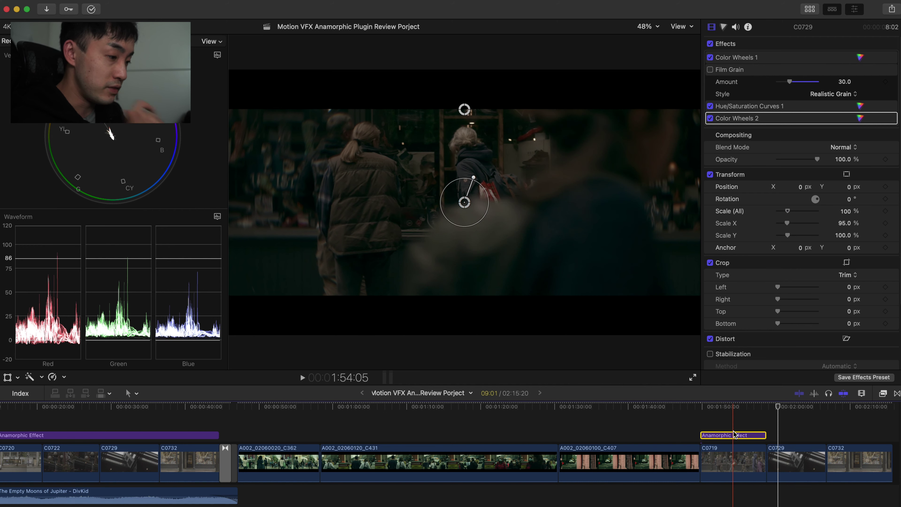
pyautogui.click(773, 419)
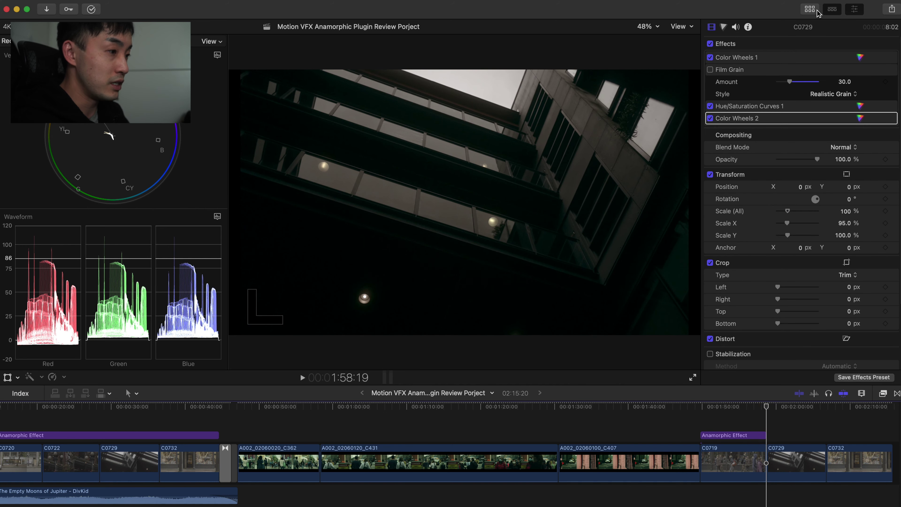
pyautogui.click(812, 10)
pyautogui.moveTo(130, 73); pyautogui.dragTo(771, 425)
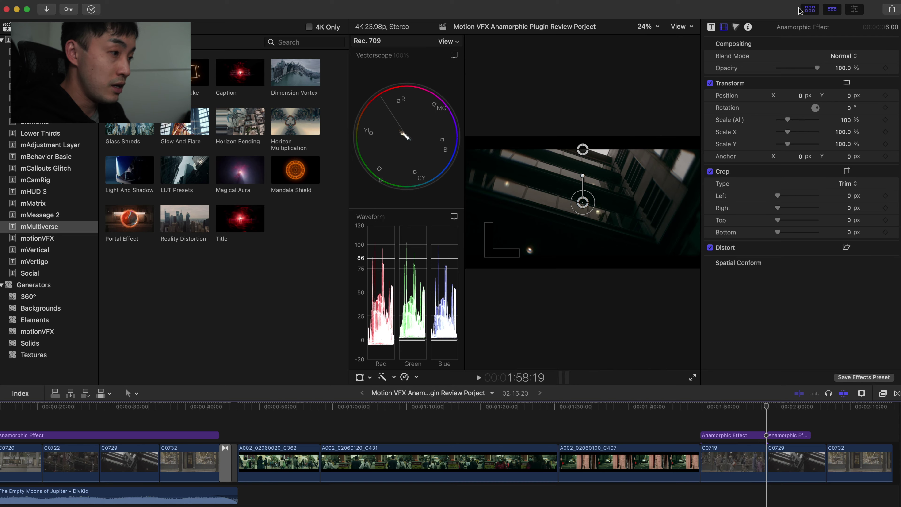
pyautogui.click(810, 10)
pyautogui.moveTo(810, 435); pyautogui.dragTo(823, 435)
pyautogui.click(785, 436)
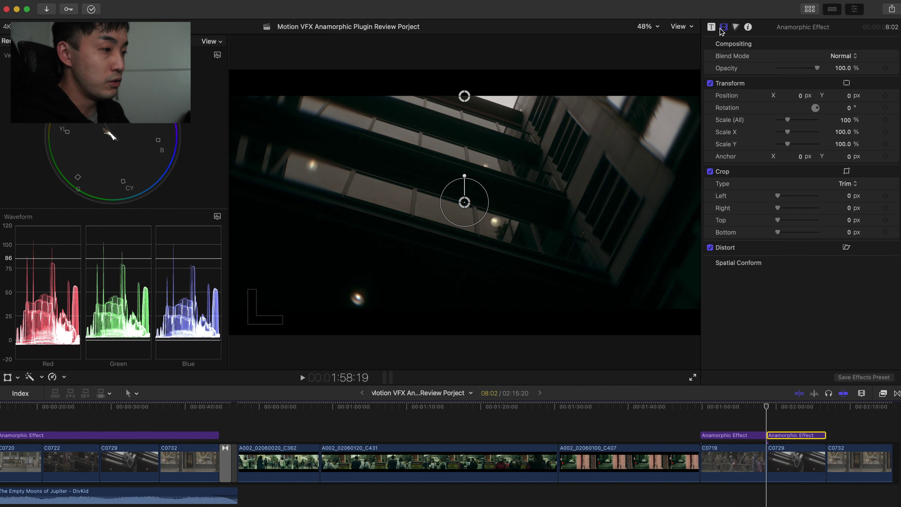
# Set the C0729 Anamorphic Effect title's Effect Strength to 70° and its Letterbox Size to 0.7 px.
pyautogui.click(711, 27)
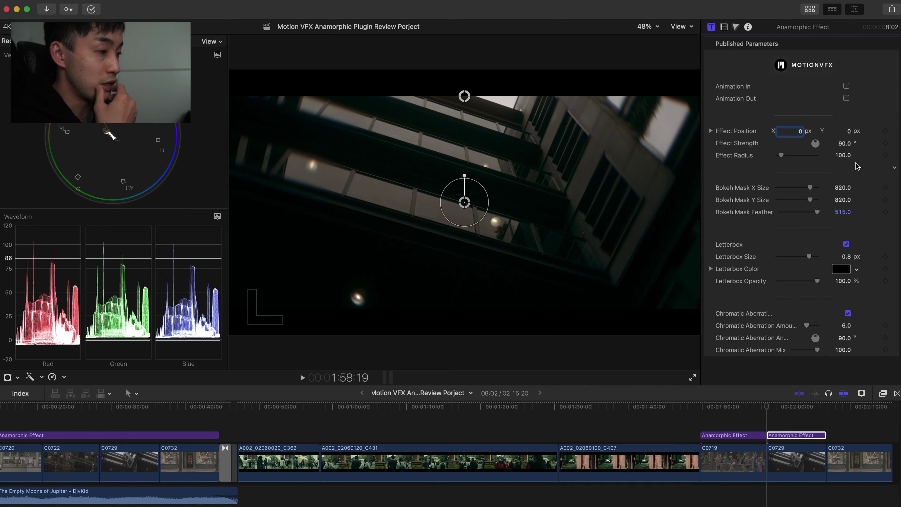
pyautogui.click(846, 144)
pyautogui.write('70')
pyautogui.press('Return')
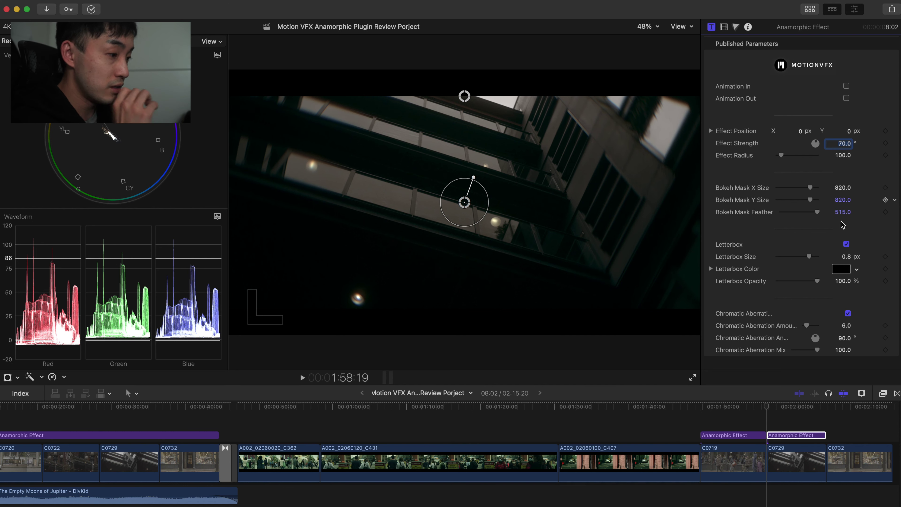
pyautogui.click(852, 256)
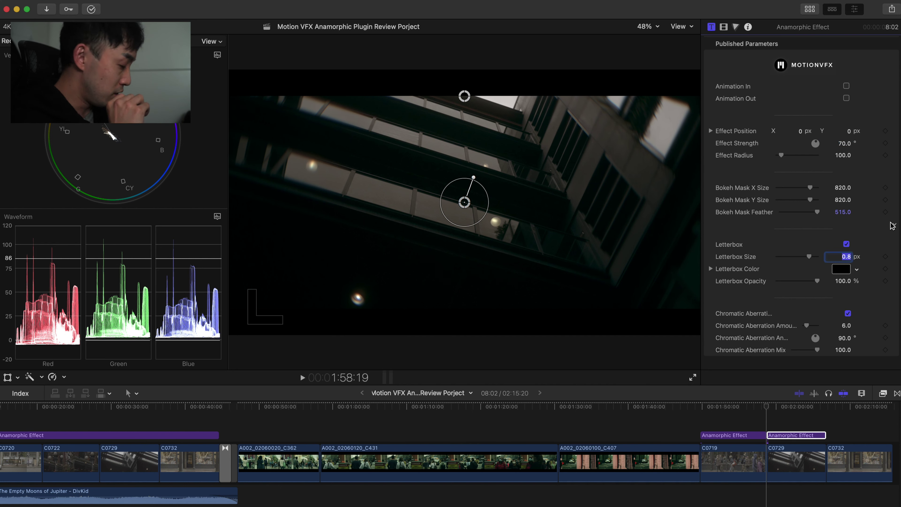
pyautogui.press('BackSpace')
pyautogui.write('.7')
pyautogui.press('Return')
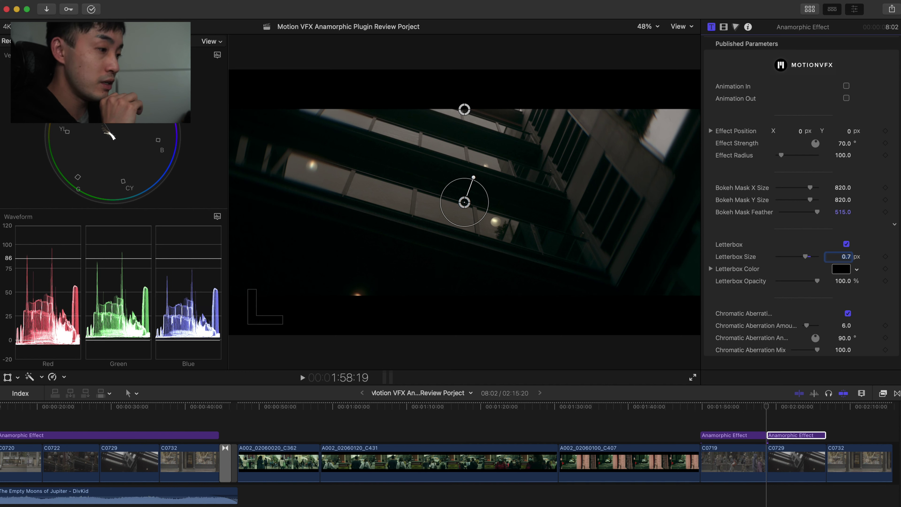
pyautogui.click(776, 435)
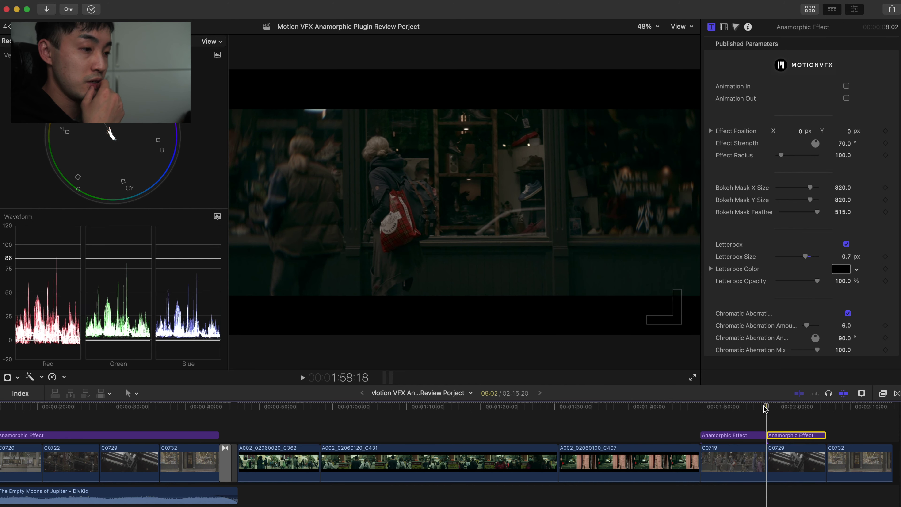
# Try moving the C0719 title's Effect Position to X -0.18, Y 0.03 and X 0.33, Y 0.05, and undo the repositioning.
pyautogui.click(727, 412)
pyautogui.click(728, 439)
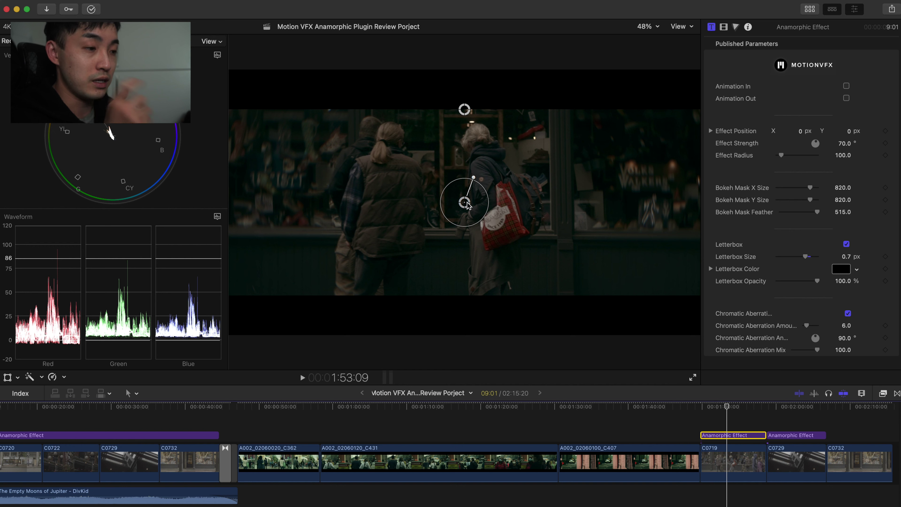
pyautogui.moveTo(467, 206); pyautogui.dragTo(372, 188)
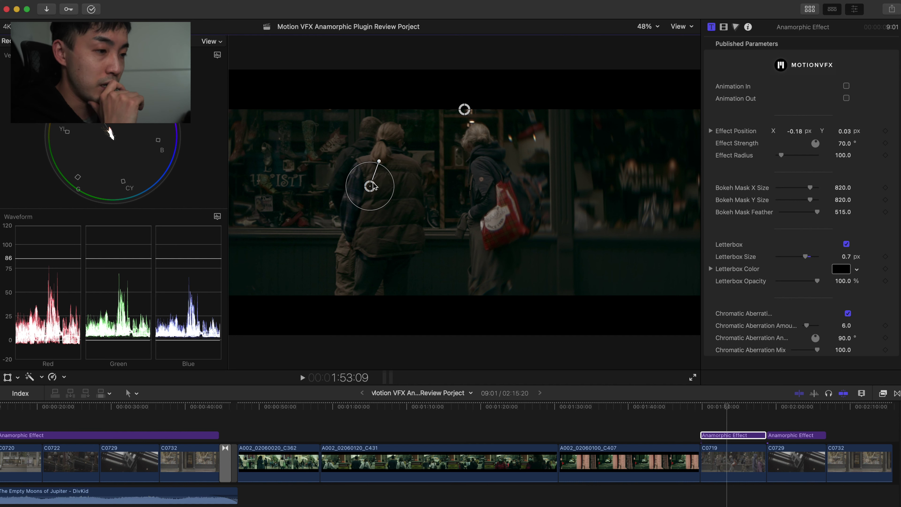
pyautogui.moveTo(372, 188); pyautogui.dragTo(640, 180)
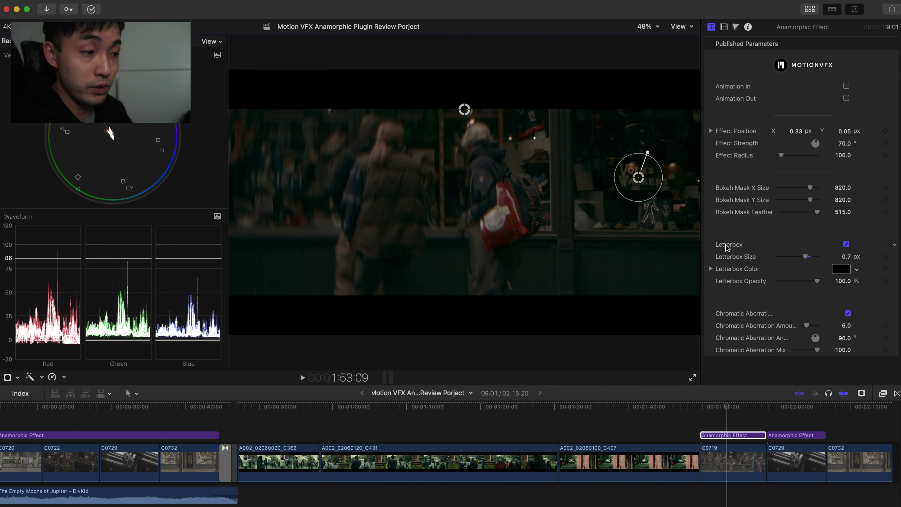
pyautogui.press('super+z')
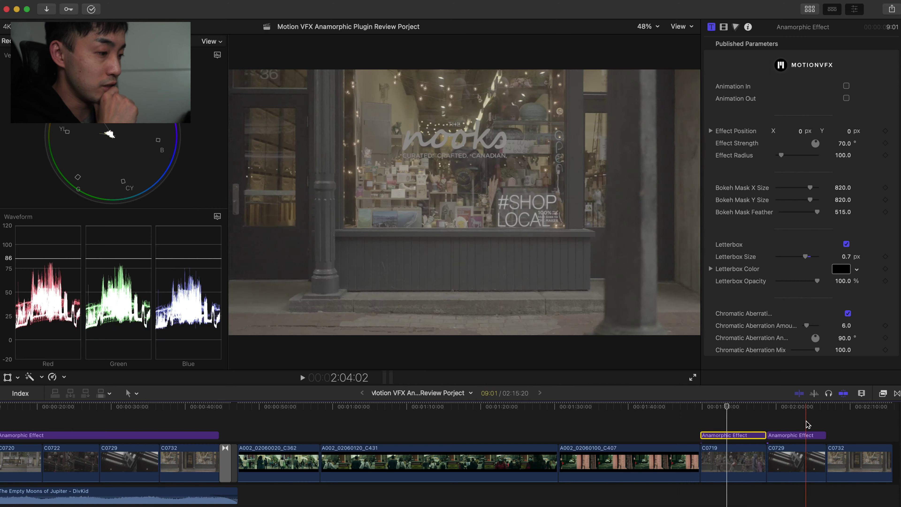
# Enable Color Wheels 1, Hue/Saturation Curves 1, Color Wheels 2 and Transform on the last C0732 clip.
pyautogui.click(836, 443)
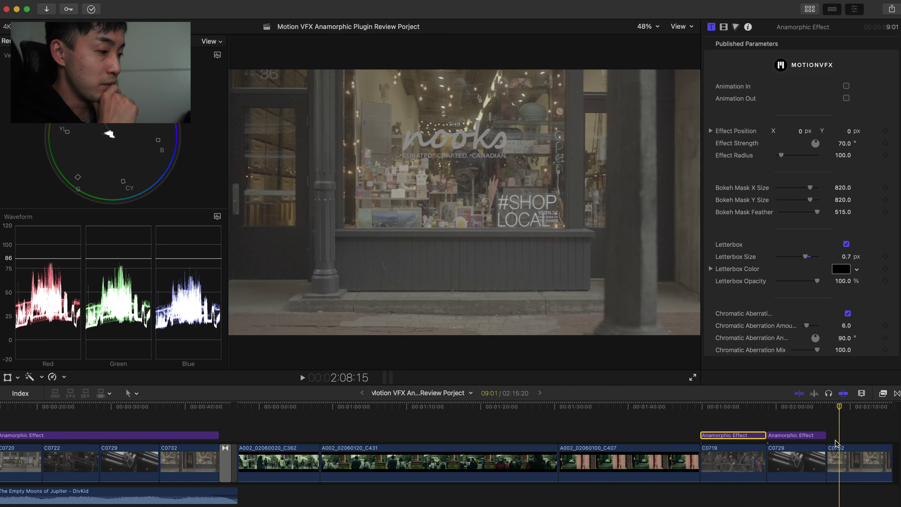
pyautogui.click(836, 444)
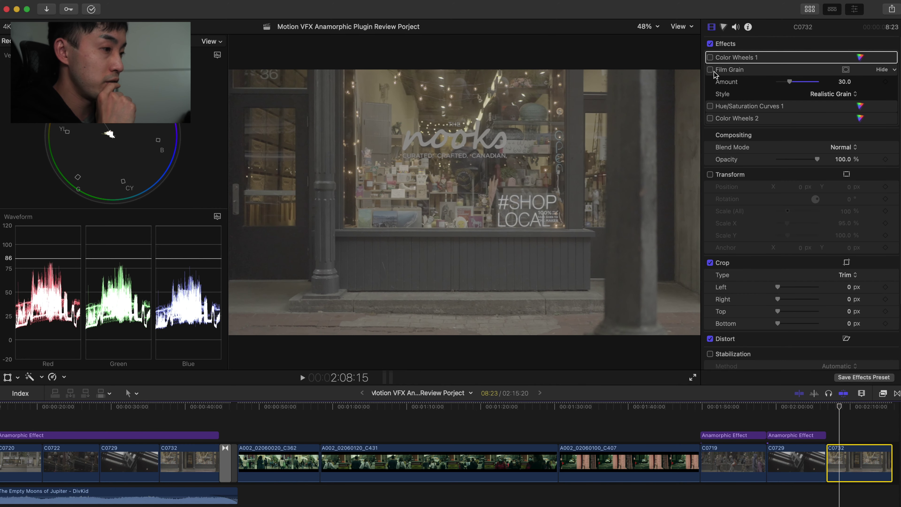
pyautogui.click(710, 57)
pyautogui.click(709, 106)
pyautogui.click(709, 118)
pyautogui.click(709, 174)
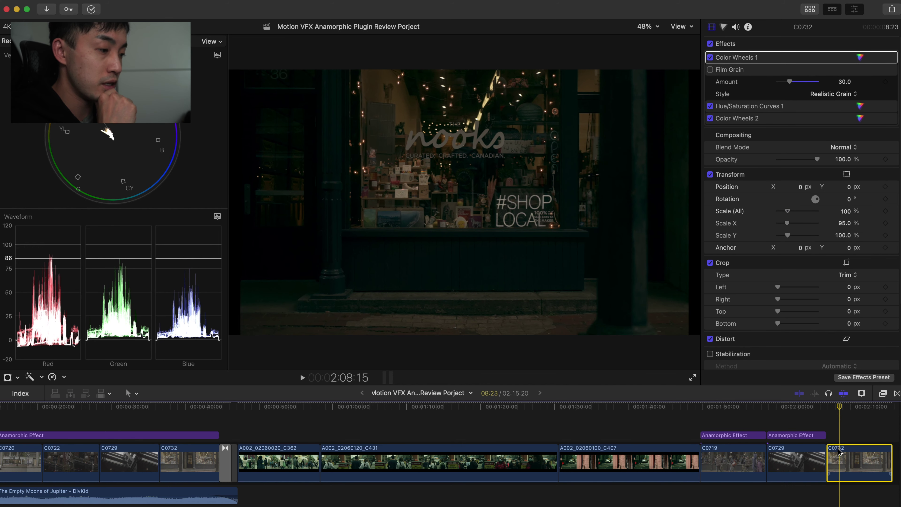
# Add an Anamorphic Effect title above the last C0732 clip, spanning the clip's full length.
pyautogui.click(810, 8)
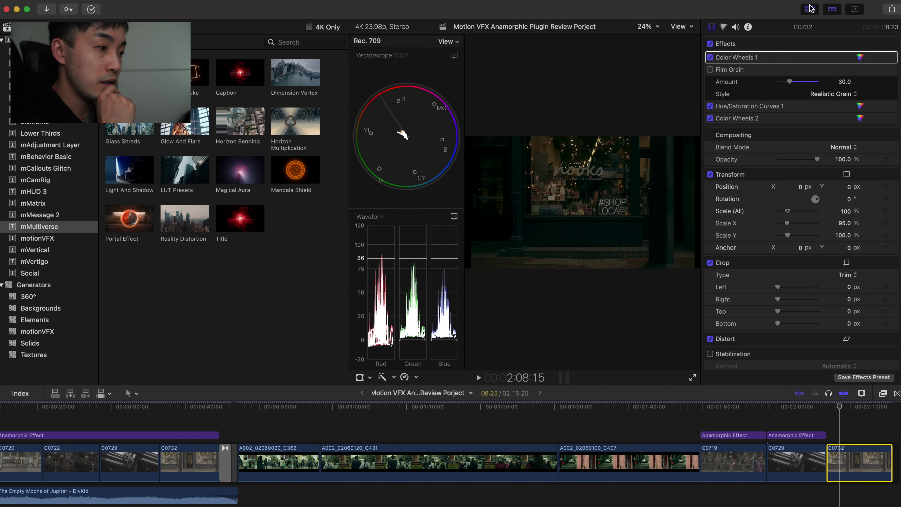
pyautogui.moveTo(129, 72); pyautogui.dragTo(873, 435)
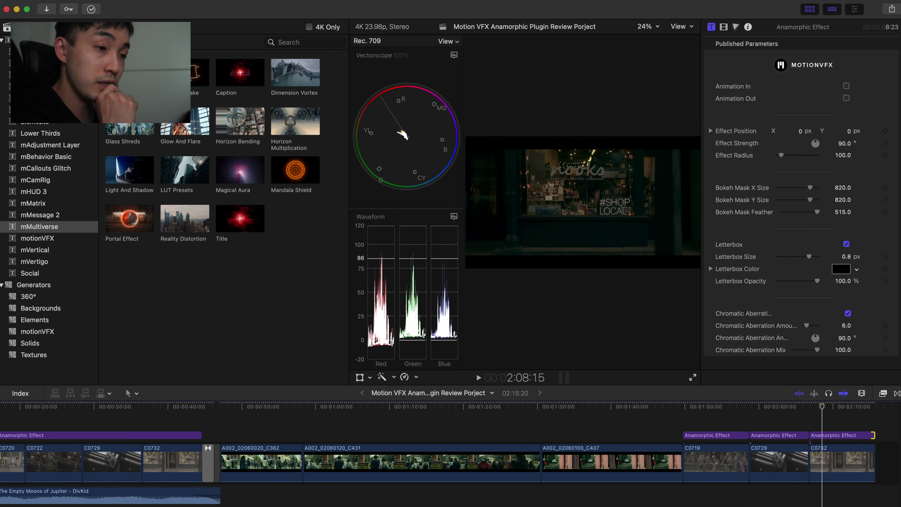
pyautogui.click(7, 27)
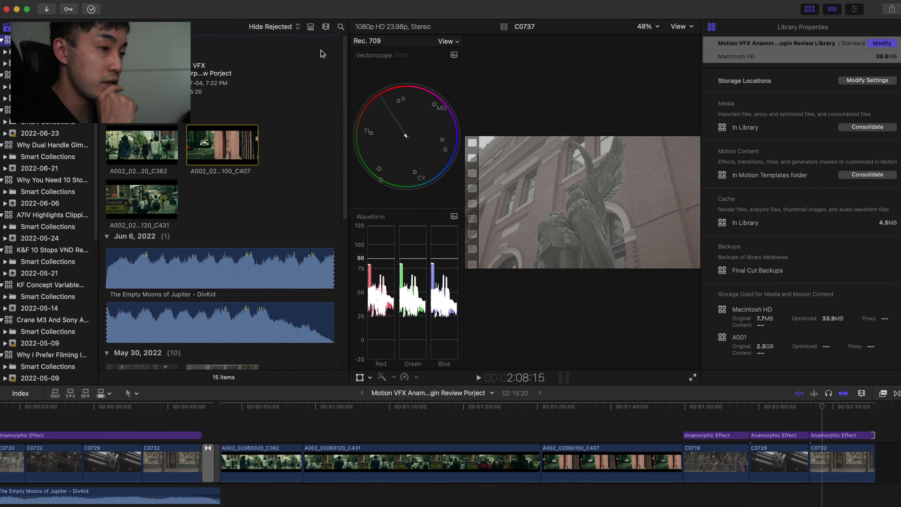
pyautogui.click(809, 9)
# Set the last C0732 Anamorphic Effect title's Effect Strength to 70° and its Letterbox Size to 0.7 px.
pyautogui.click(846, 143)
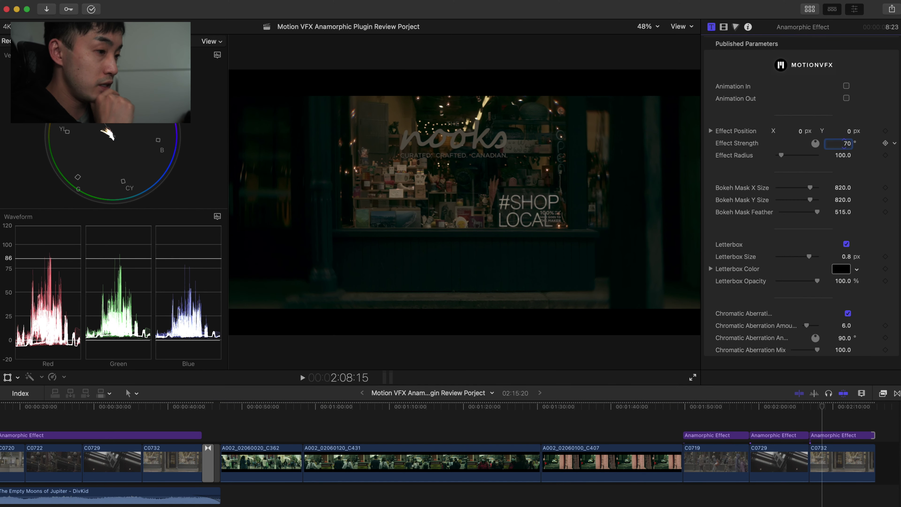
pyautogui.press('Return')
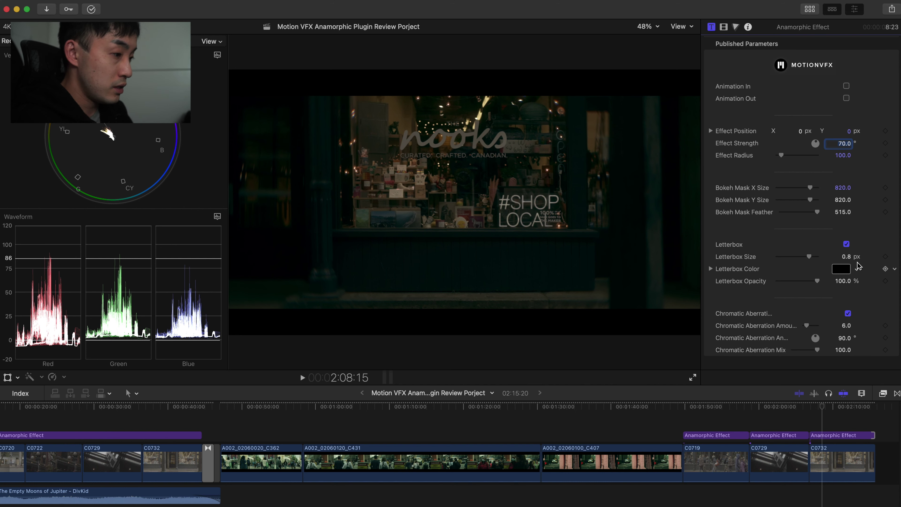
pyautogui.click(843, 257)
pyautogui.write('0.7')
pyautogui.press('Return')
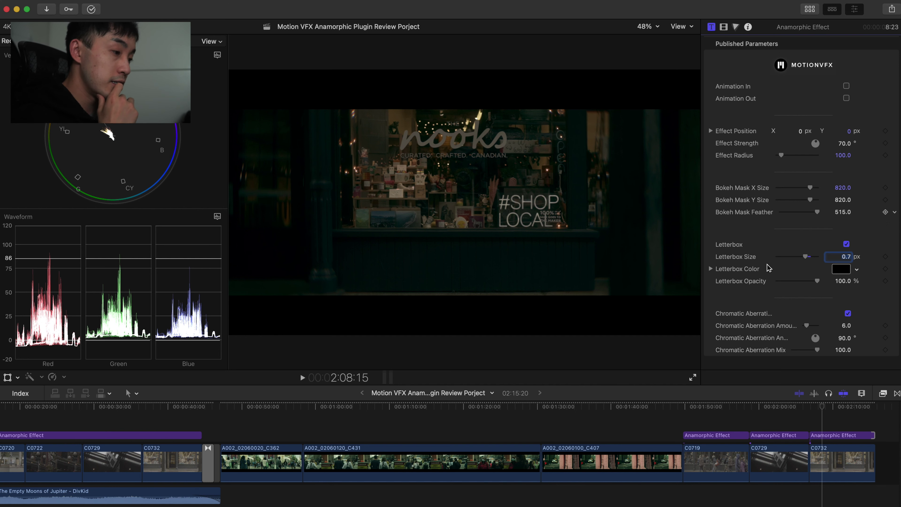
# Enable the Film Grain effect on the C0719 clip beneath its Anamorphic Effect title near the timeline's end.
pyautogui.click(682, 411)
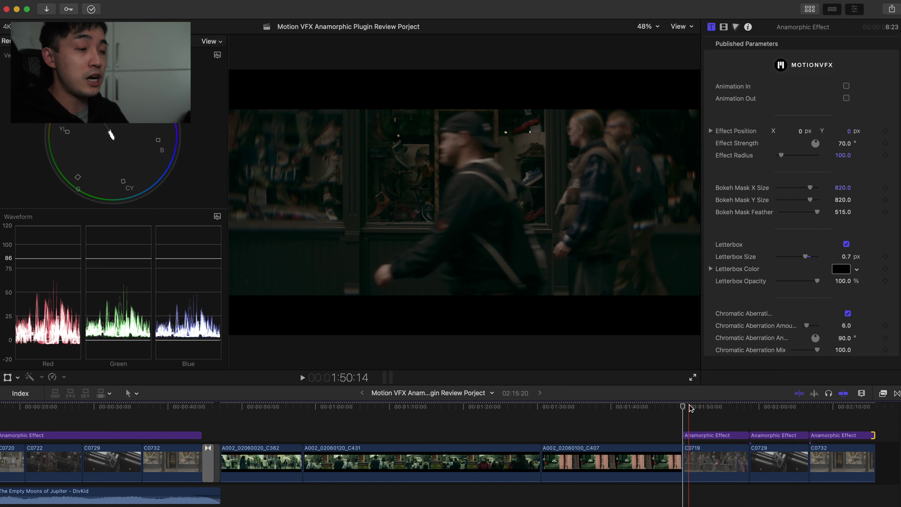
pyautogui.click(707, 462)
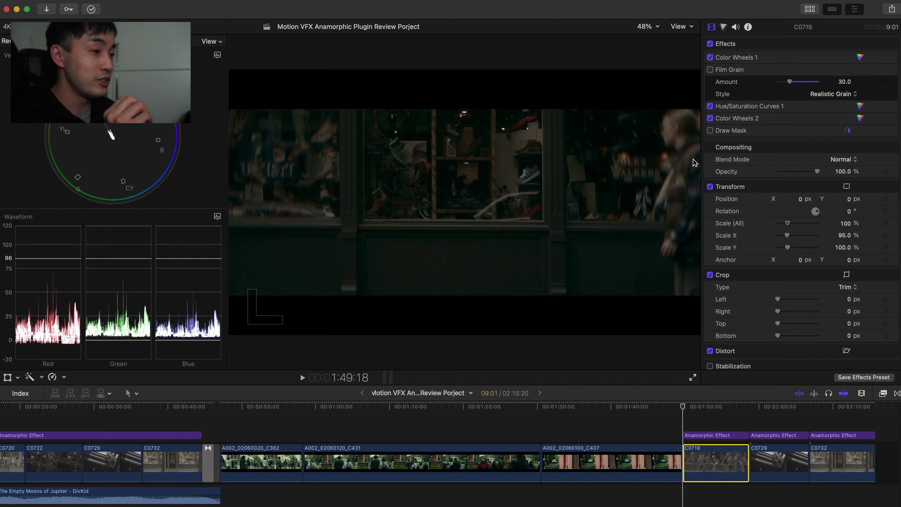
pyautogui.click(712, 409)
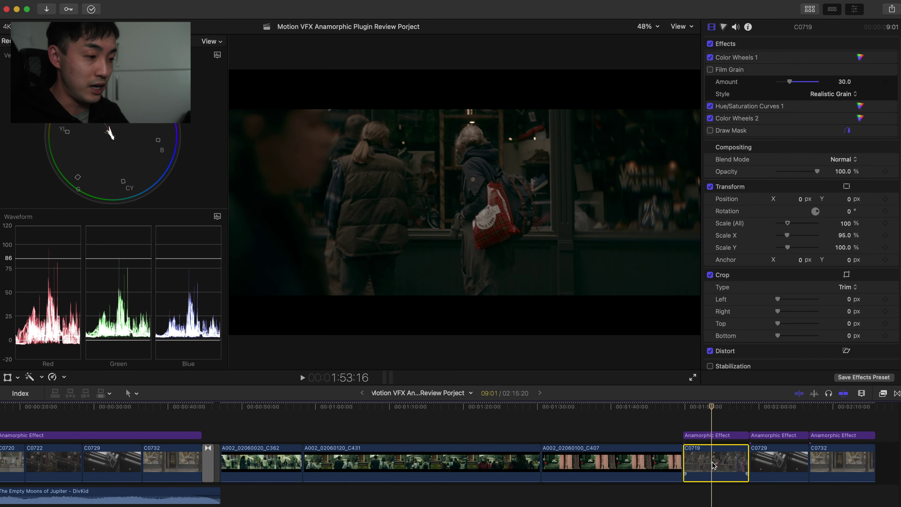
pyautogui.click(710, 70)
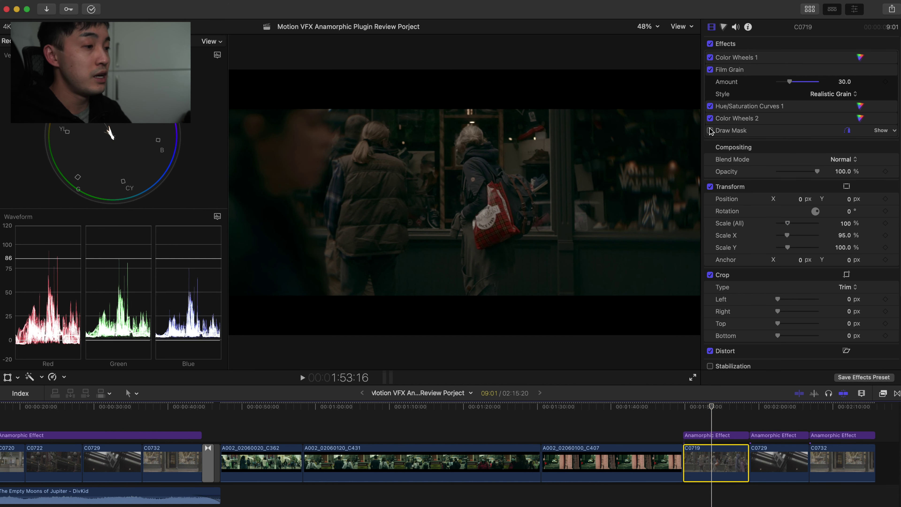
# Try the iMovie Grain style for C0719's Film Grain effect, and restore the Realistic Grain style.
pyautogui.click(830, 95)
pyautogui.click(831, 85)
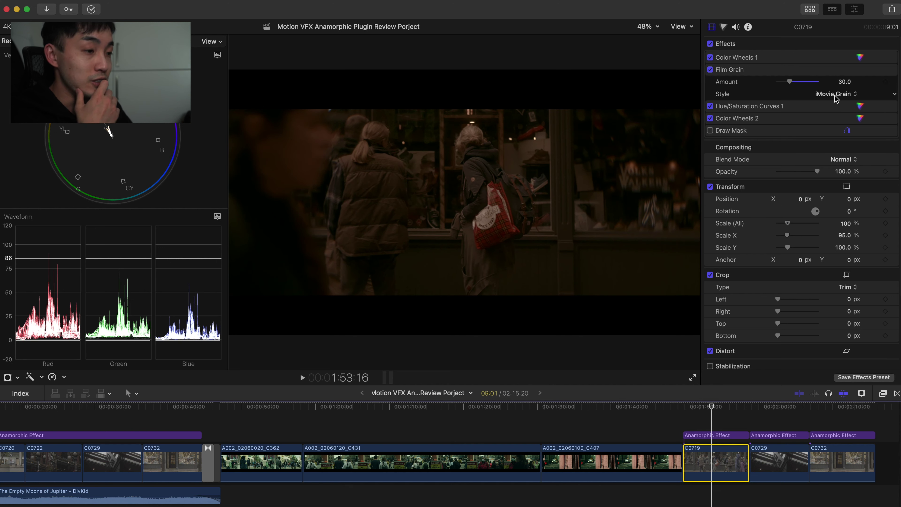
pyautogui.click(835, 95)
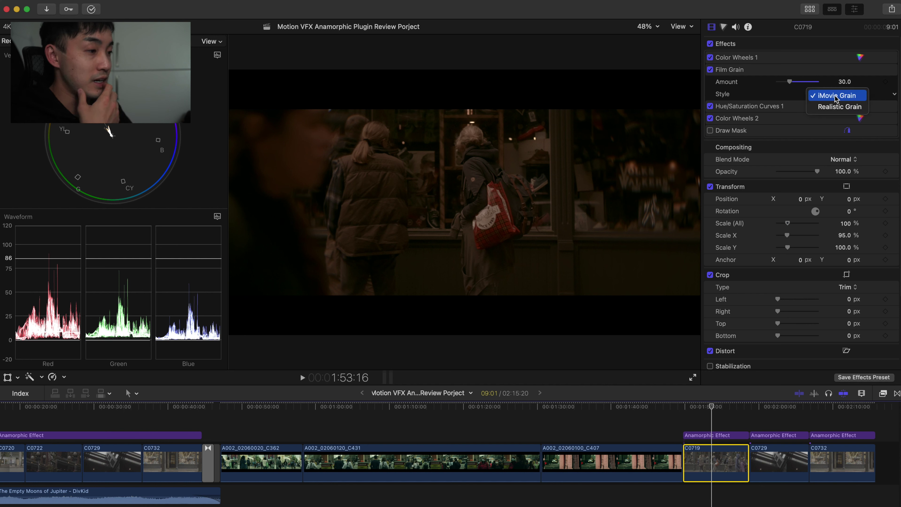
pyautogui.click(839, 110)
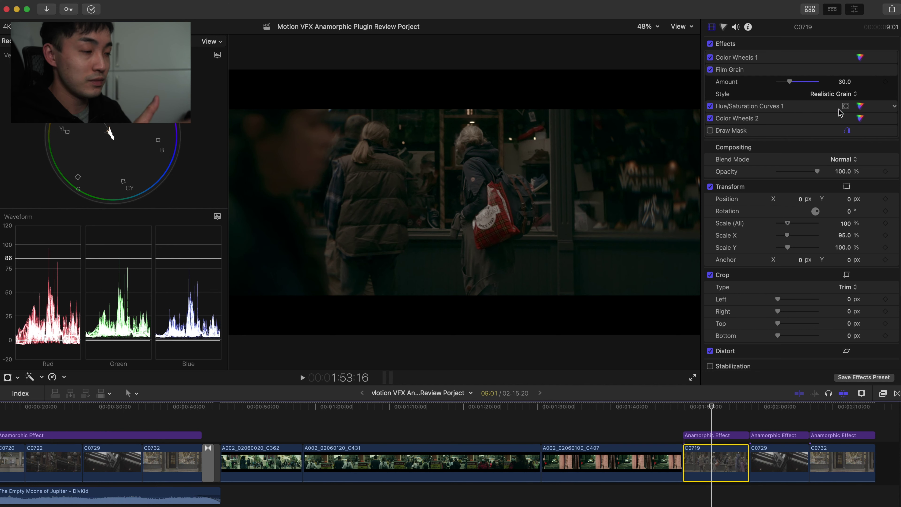